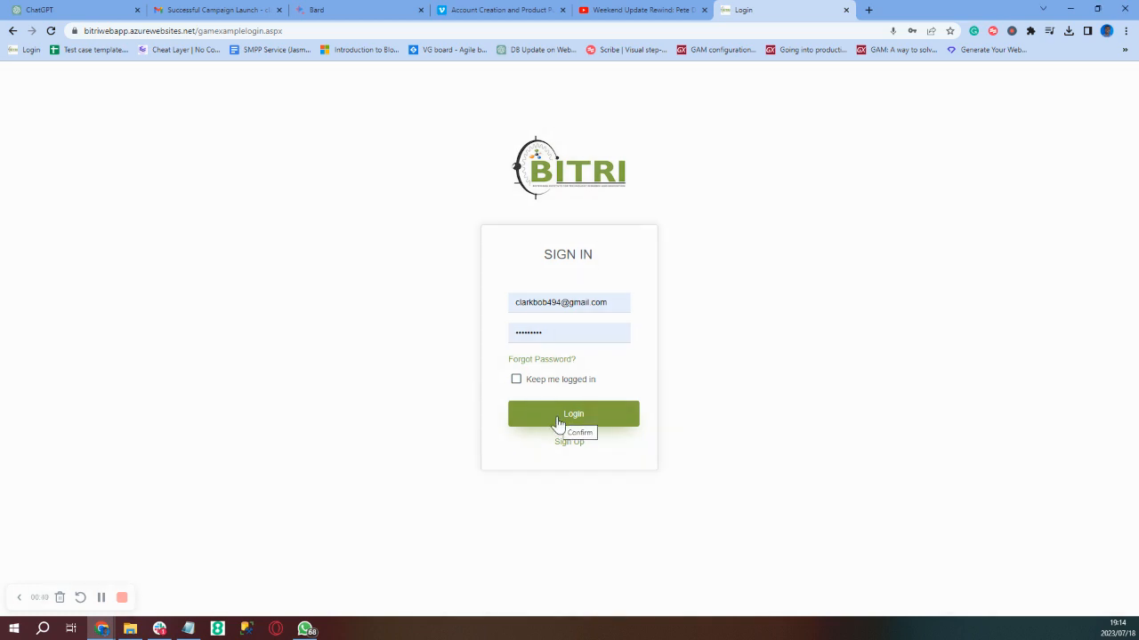
# Sign in to BITRI Gateway and expand USSD Service in the sidebar
pyautogui.click(557, 418)
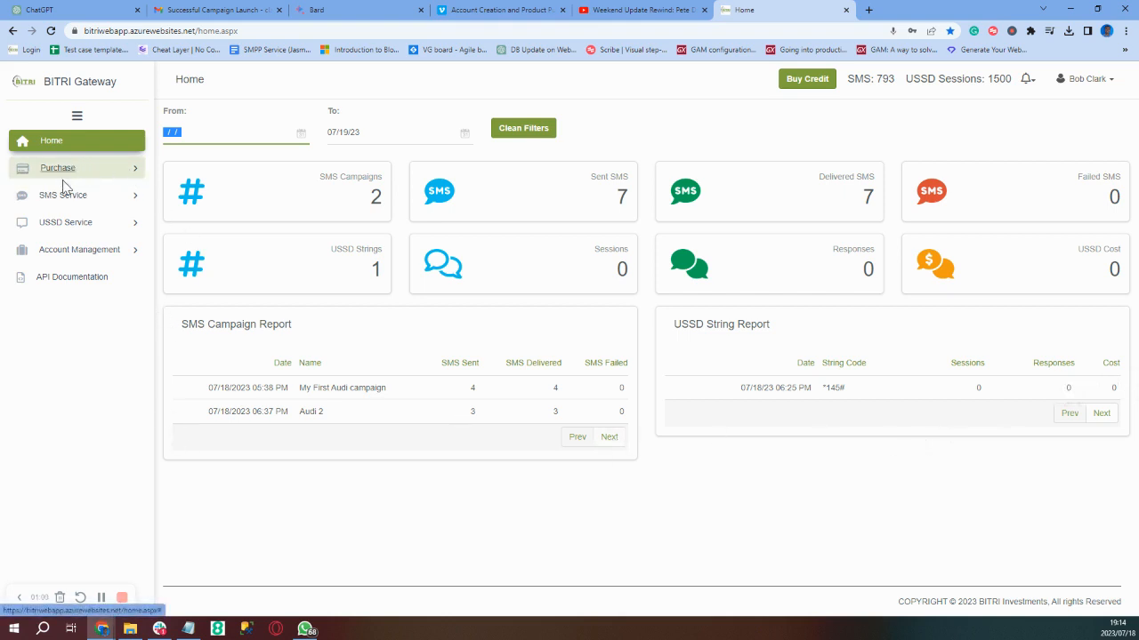
pyautogui.click(55, 224)
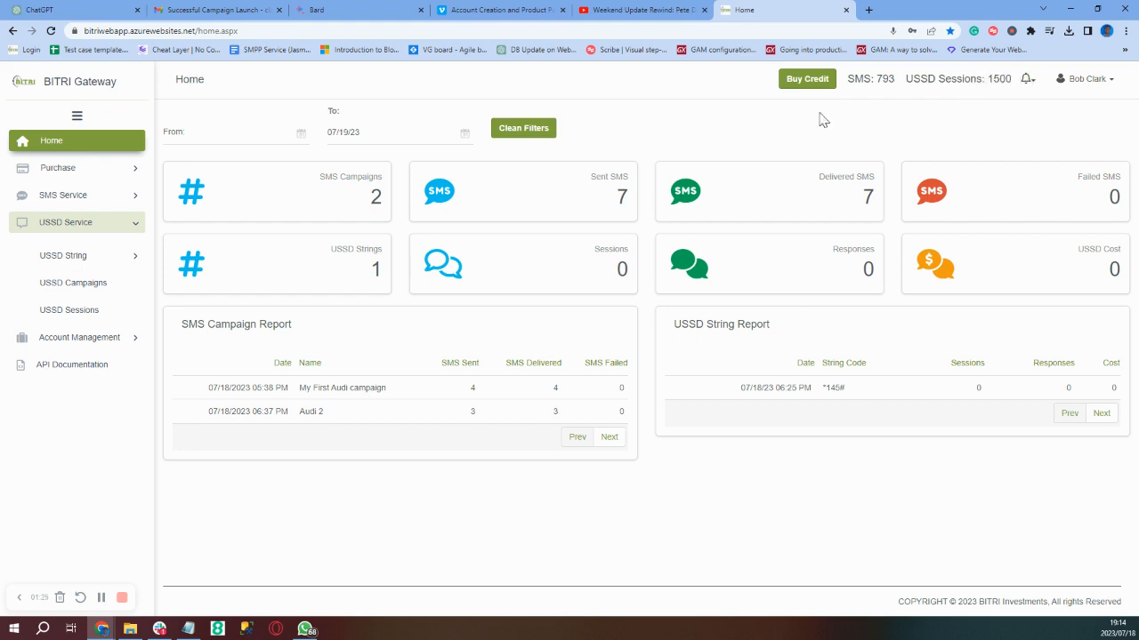
# Check the *145# USSD string and the approved Audi string request, then go to Gmail
pyautogui.click(96, 258)
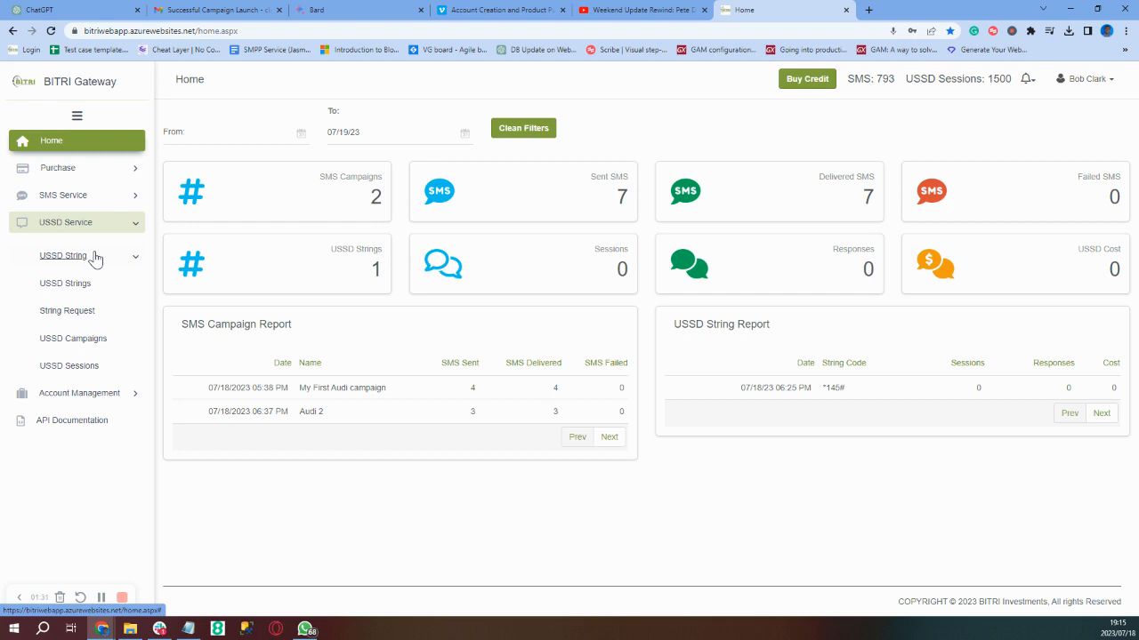
pyautogui.click(96, 258)
pyautogui.click(96, 258)
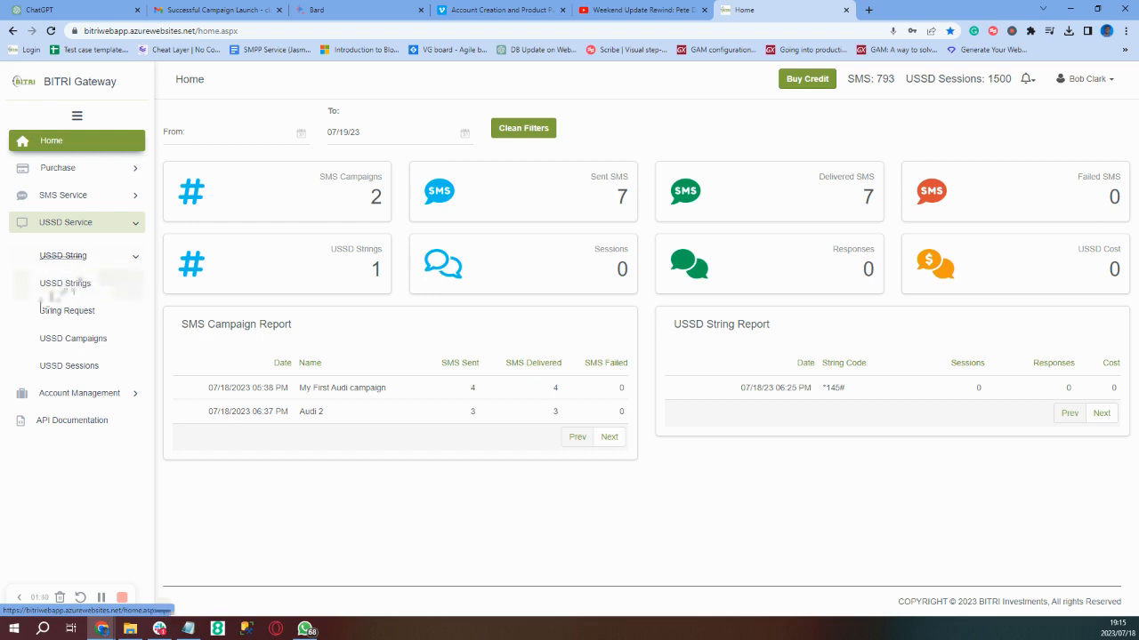
pyautogui.click(69, 295)
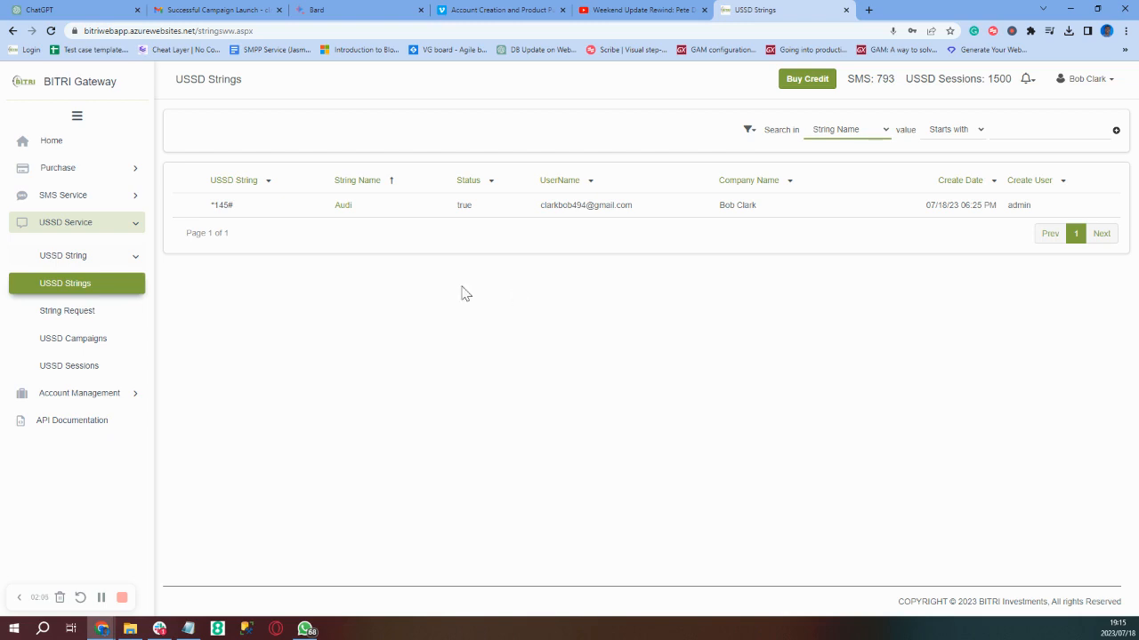
pyautogui.click(64, 322)
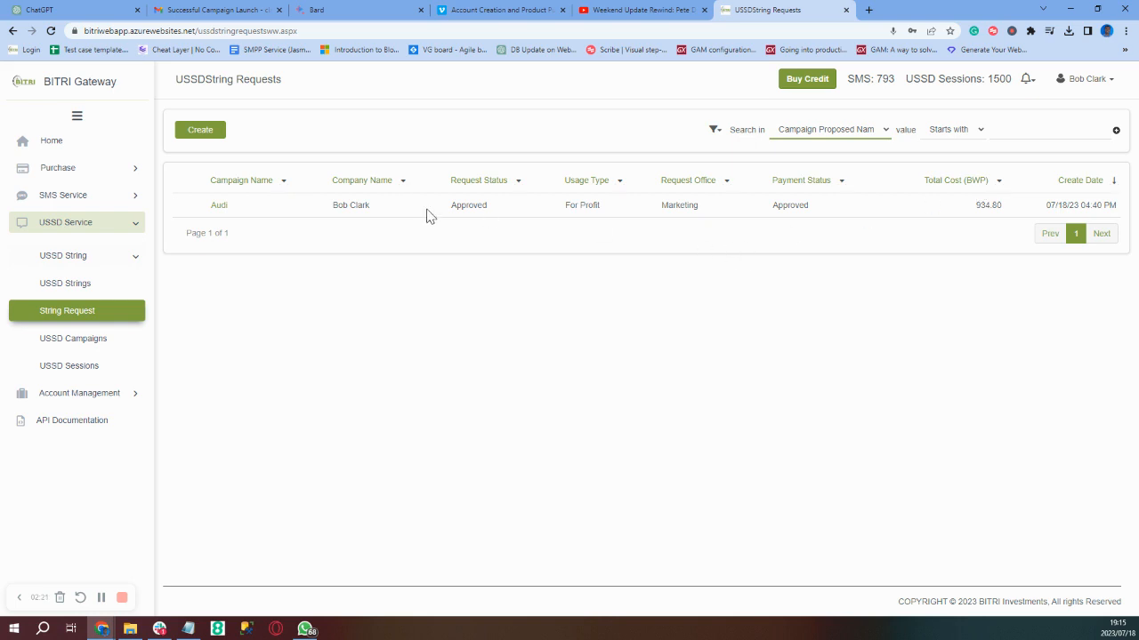
pyautogui.click(190, 8)
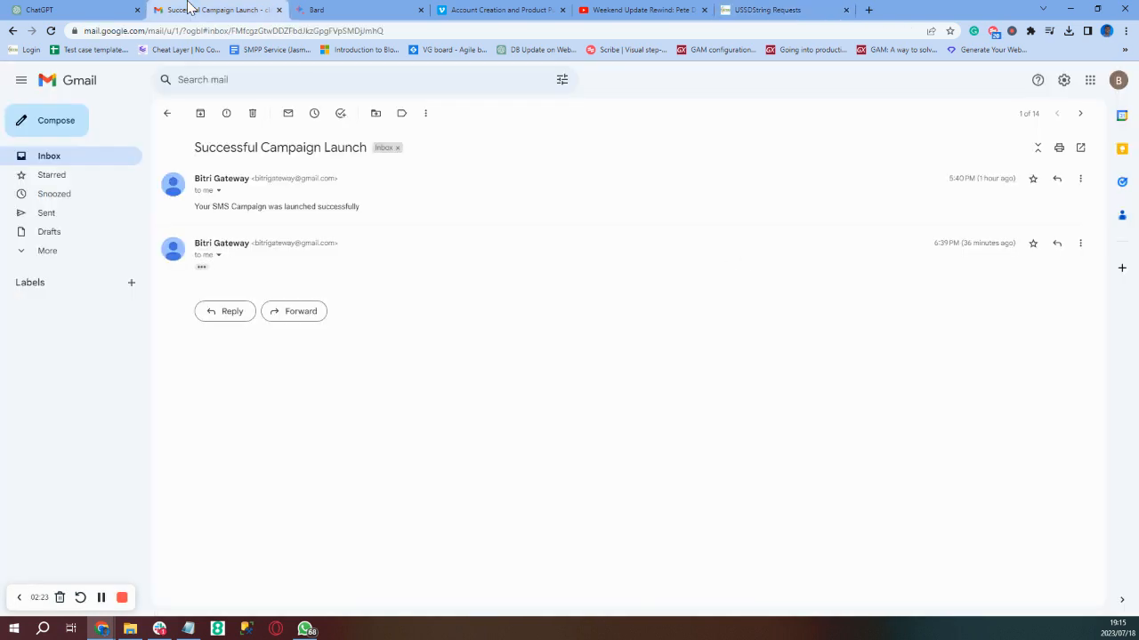
# Read the 'USSD String: Request Update' approval email and return to BITRI Gateway's String Requests
pyautogui.click(49, 160)
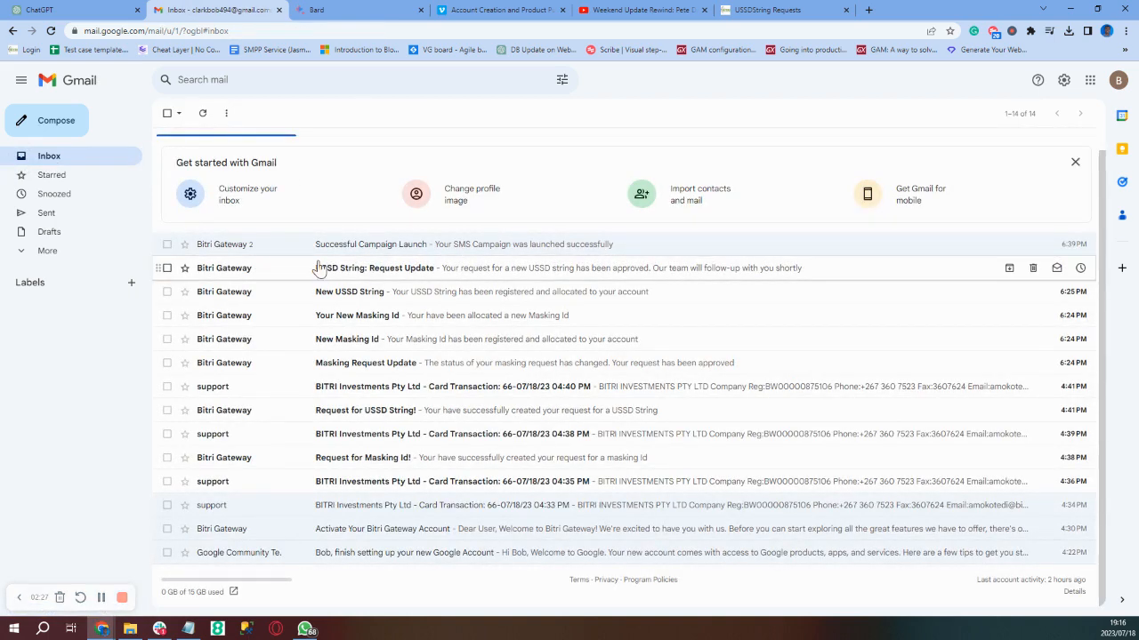
pyautogui.click(380, 278)
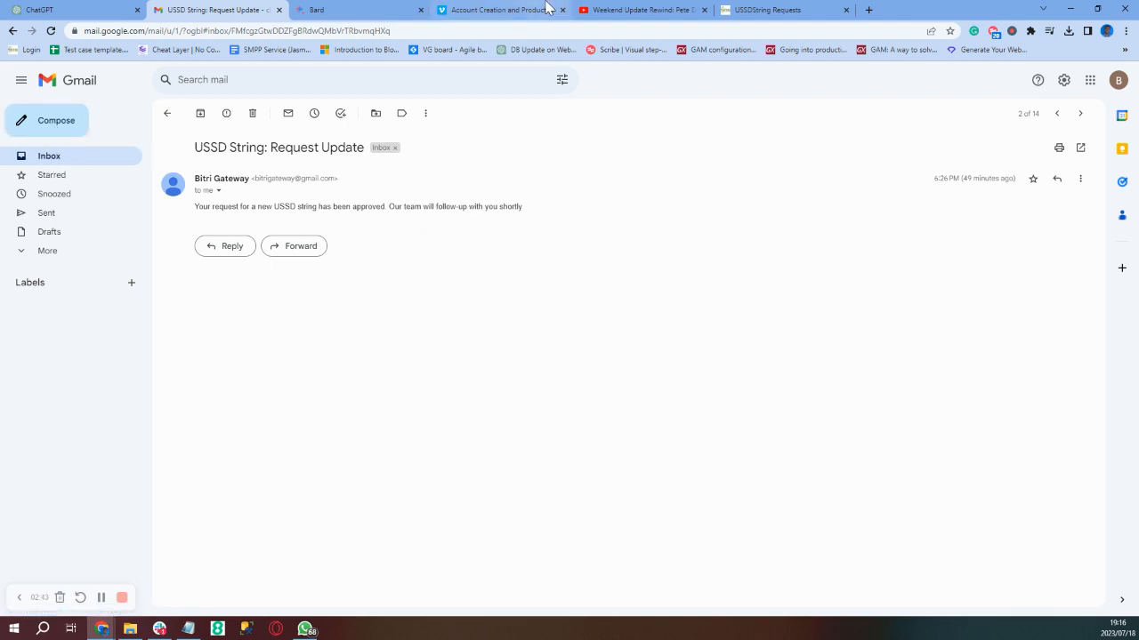
pyautogui.click(746, 9)
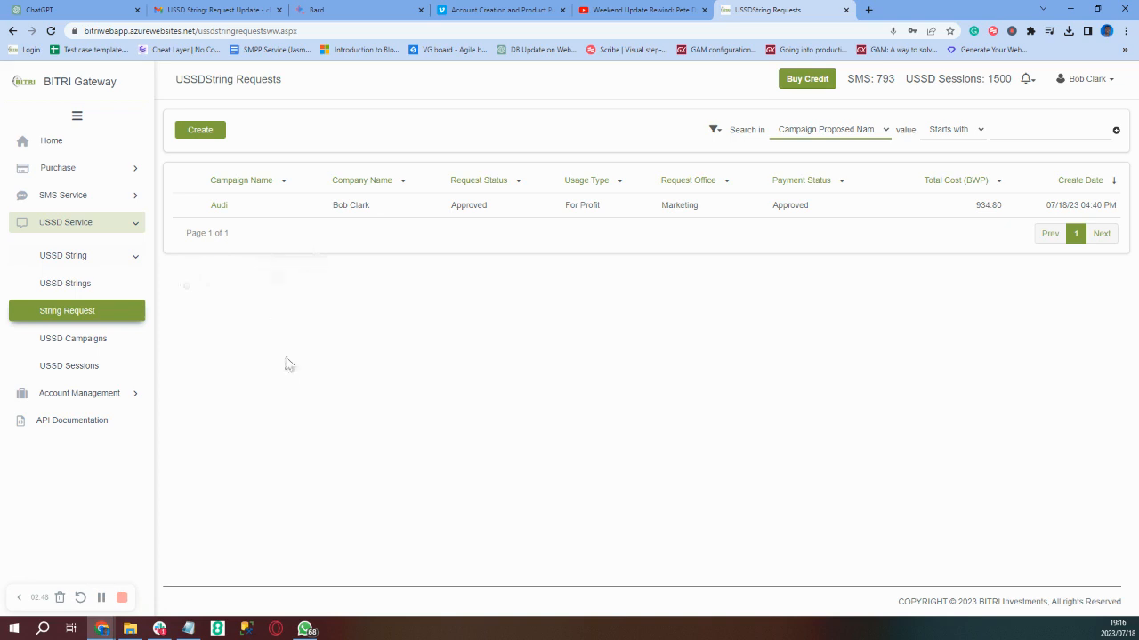
# Fill a new USSD campaign 'Audi Campaign 3' on *145# with wrong-input message 'Wrong Input'
pyautogui.click(63, 350)
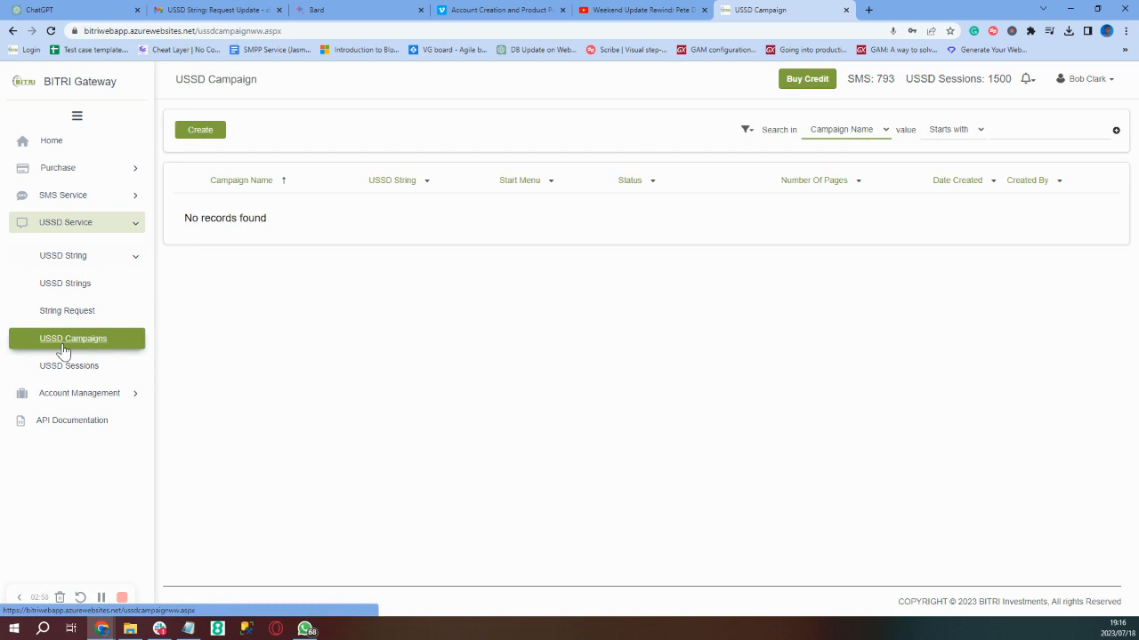
pyautogui.click(198, 138)
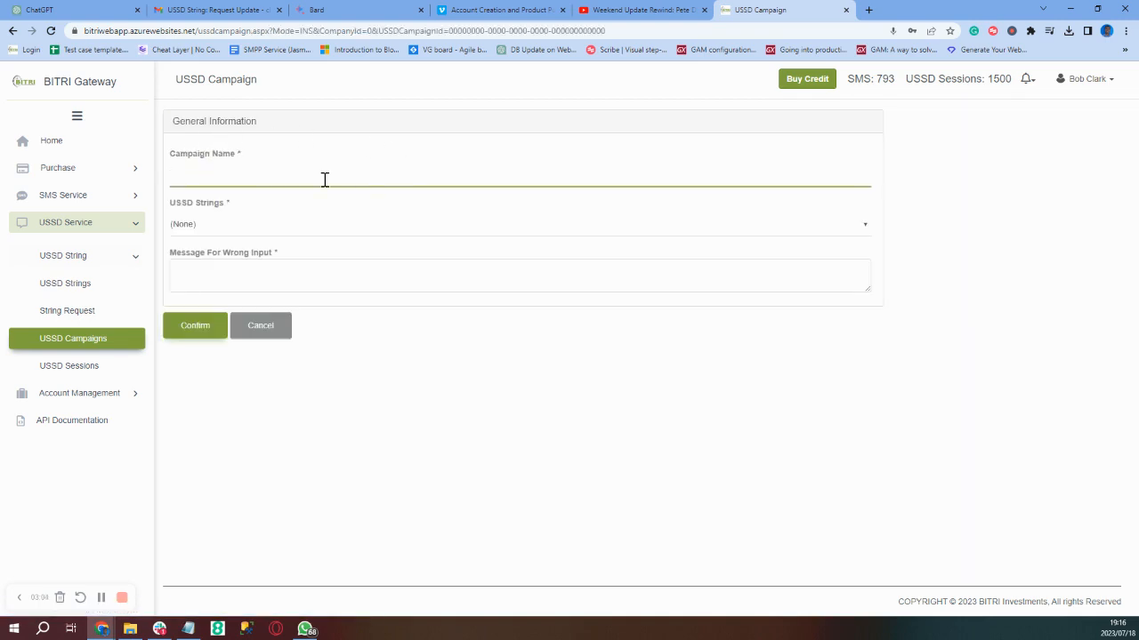
pyautogui.write('Audi Campaign')
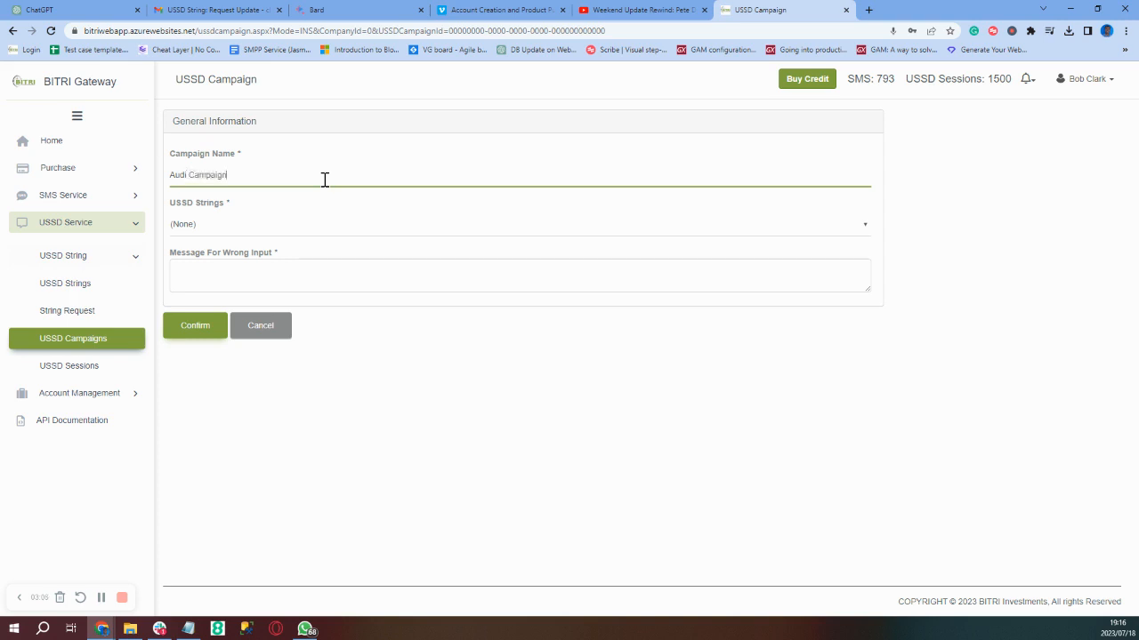
pyautogui.write(' 3')
pyautogui.click(276, 235)
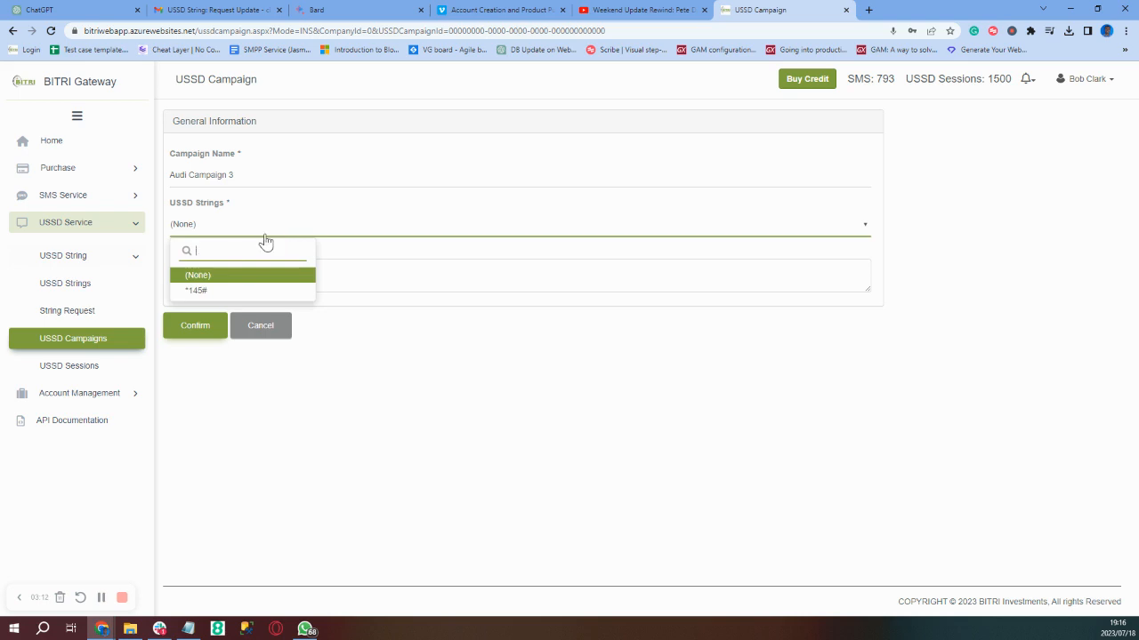
pyautogui.click(202, 297)
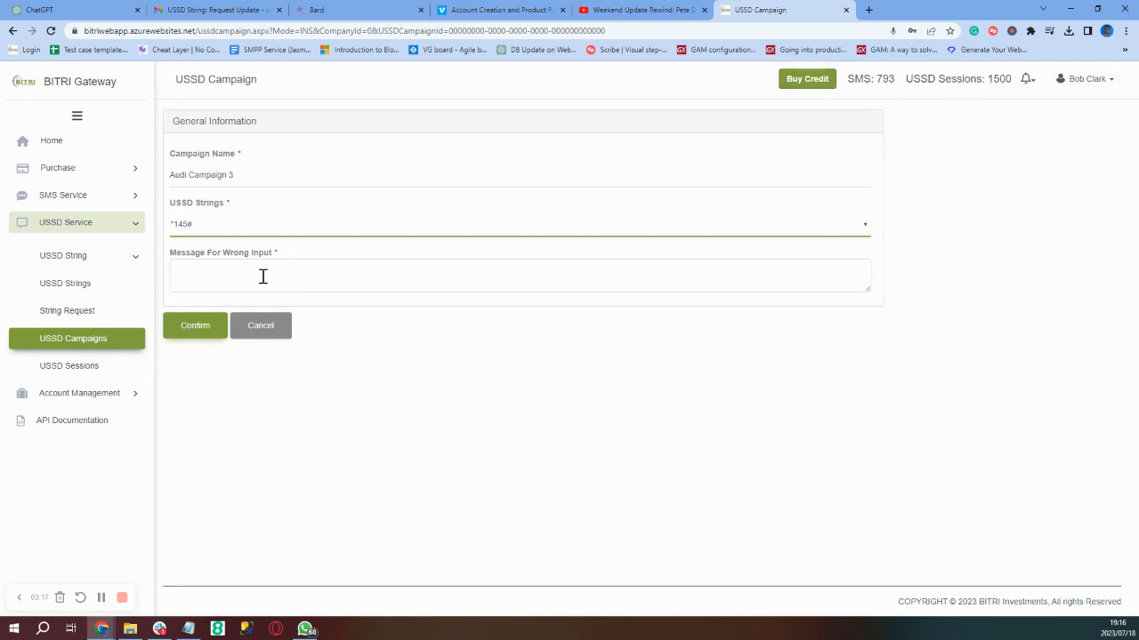
pyautogui.click(262, 277)
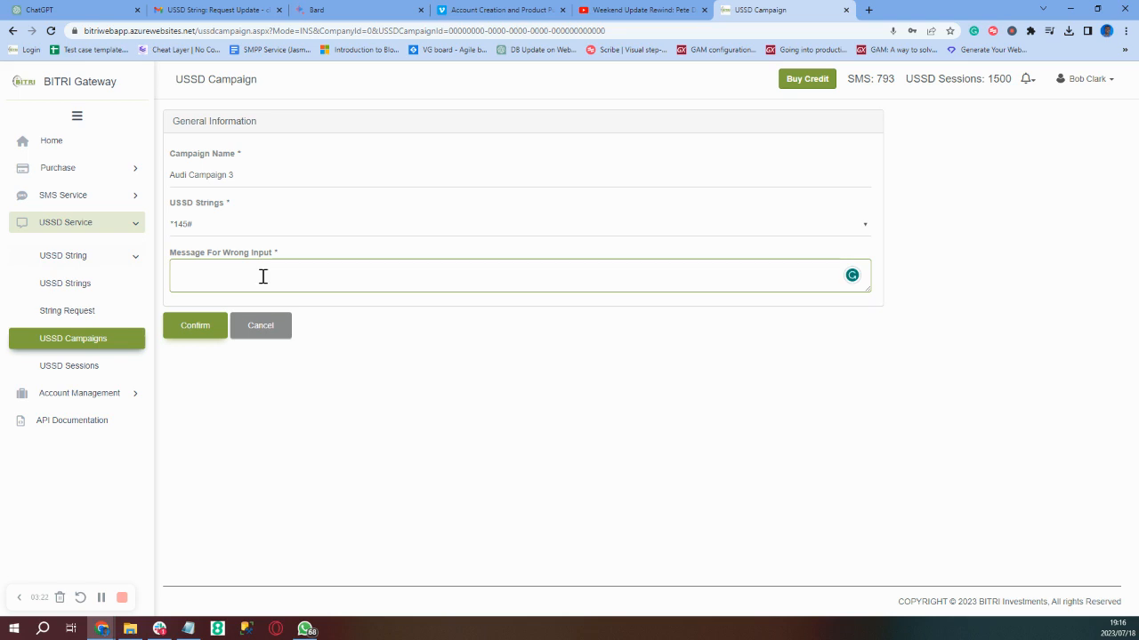
pyautogui.write('Wrong Input')
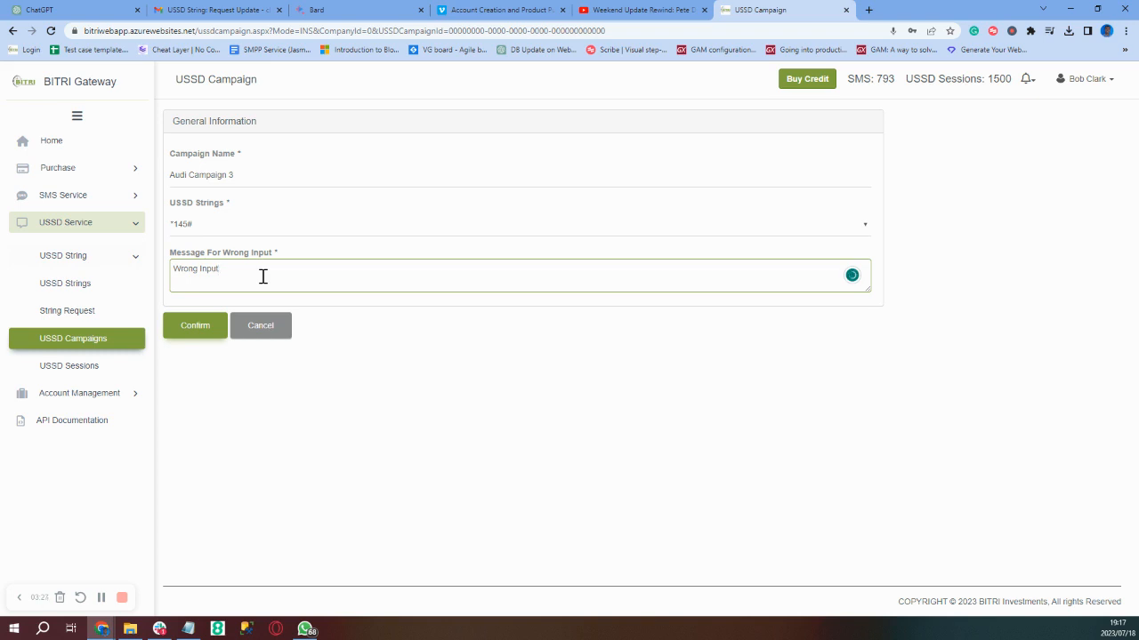
# Save Audi Campaign 3 as a draft and attempt to launch it, which fails without pages
pyautogui.click(183, 330)
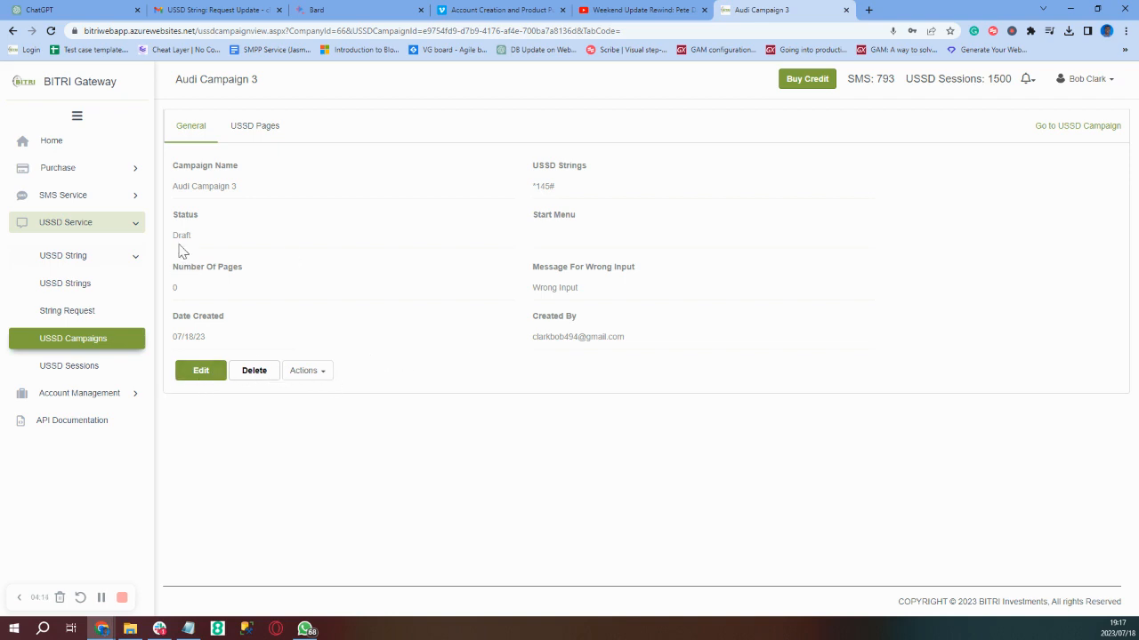
pyautogui.click(310, 374)
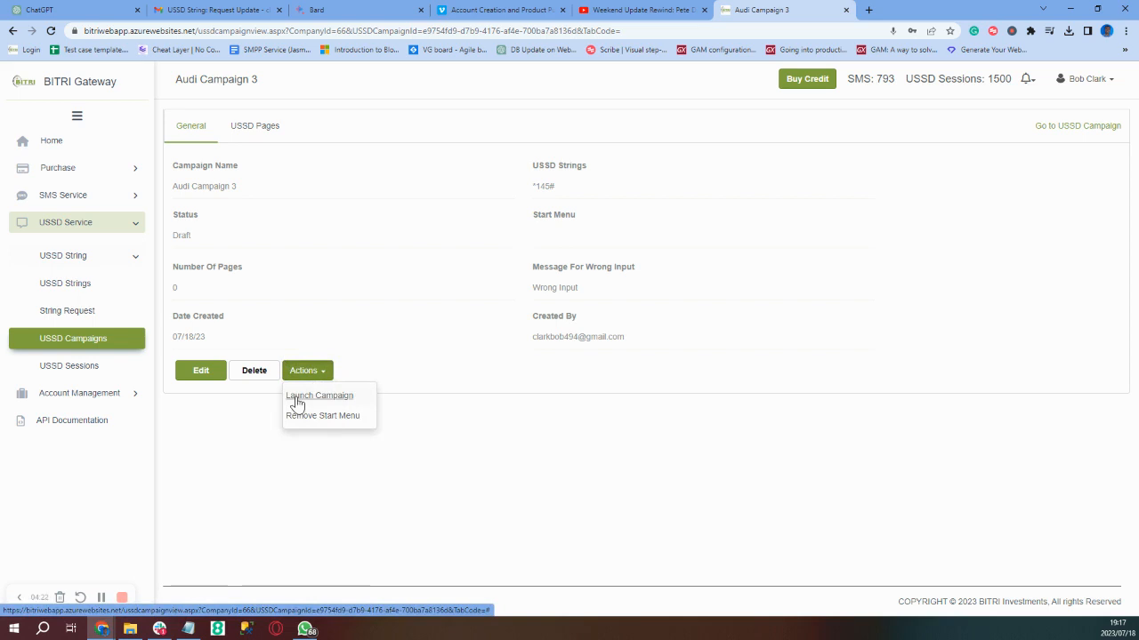
pyautogui.click(297, 396)
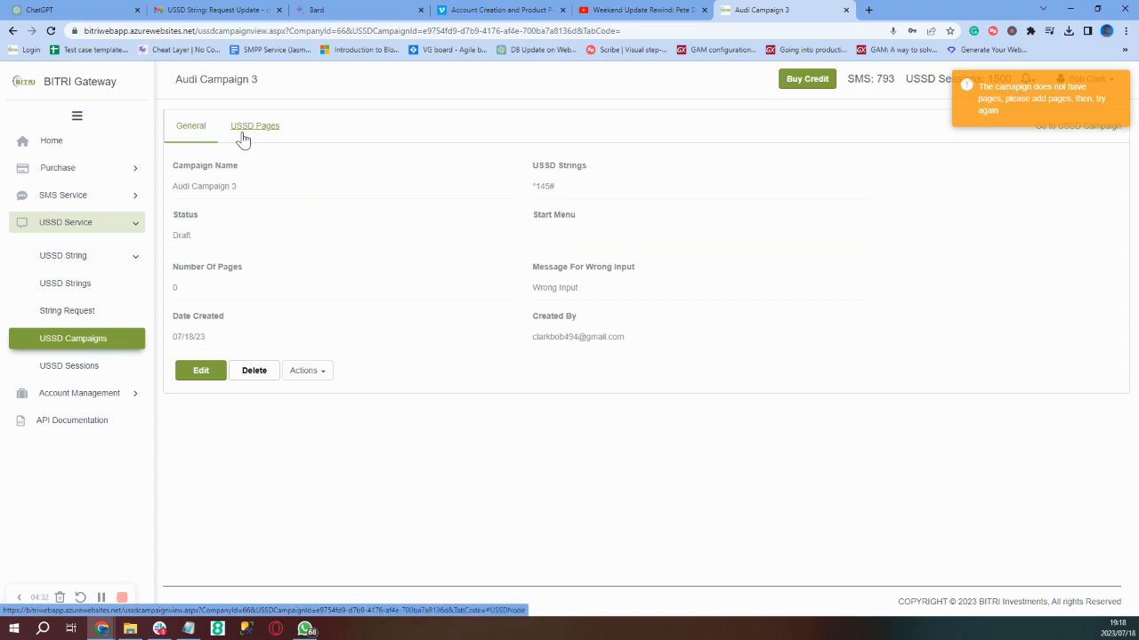
# Show Audi Campaign 3's USSD Pages list, still empty
pyautogui.click(244, 140)
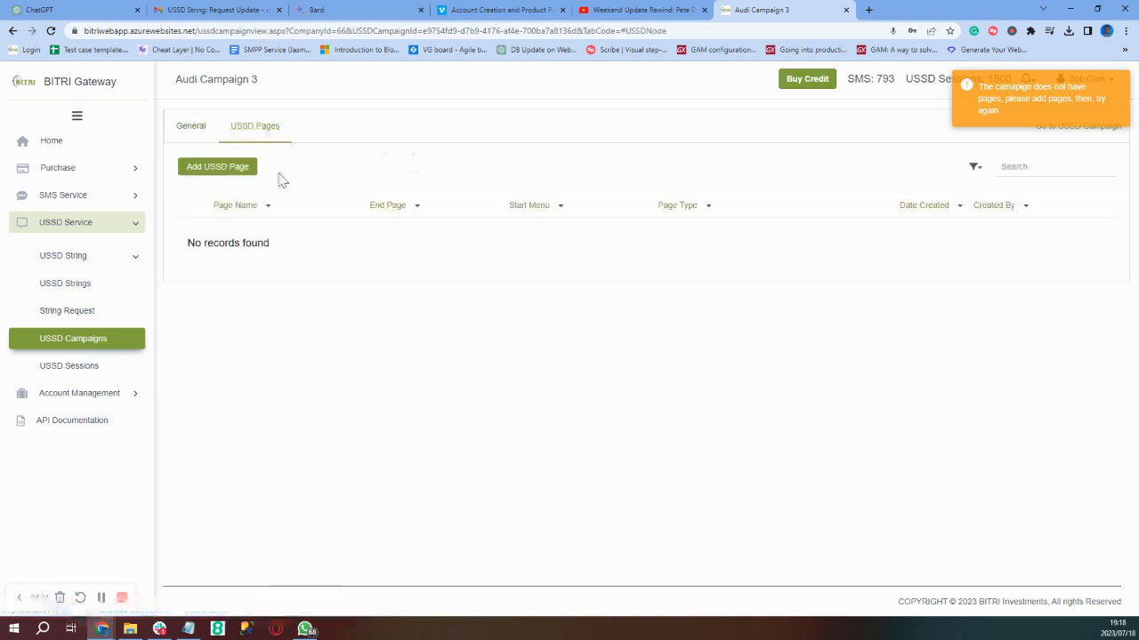
# Fill in a new end page named 'Last Page' with content 'Thank you!'
pyautogui.click(214, 170)
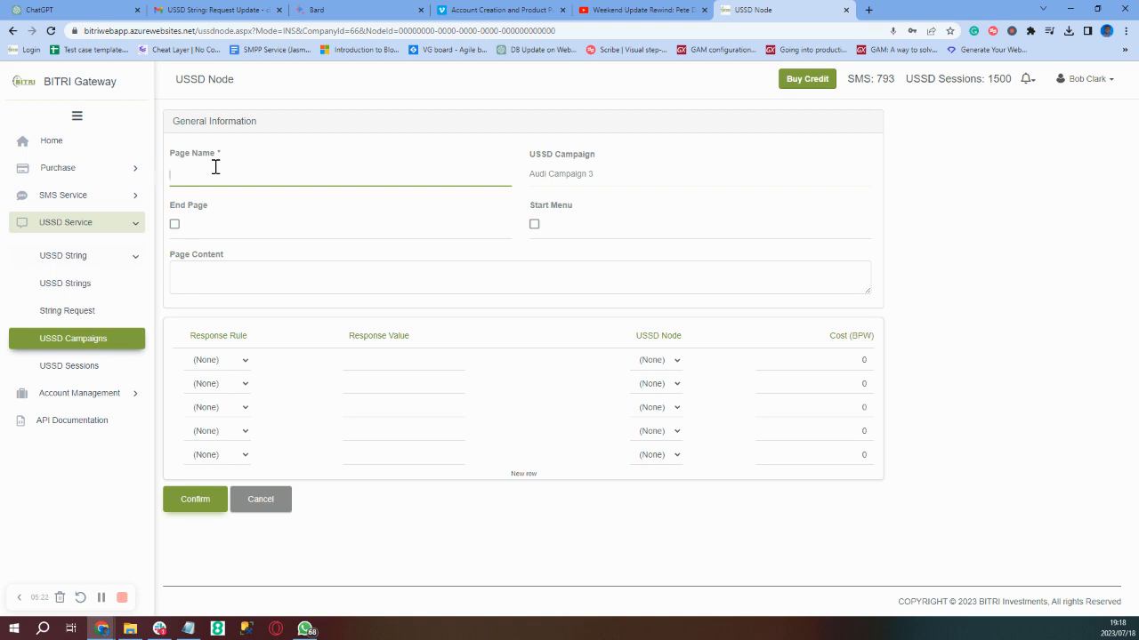
pyautogui.write('Last Page')
pyautogui.click(175, 228)
pyautogui.click(240, 277)
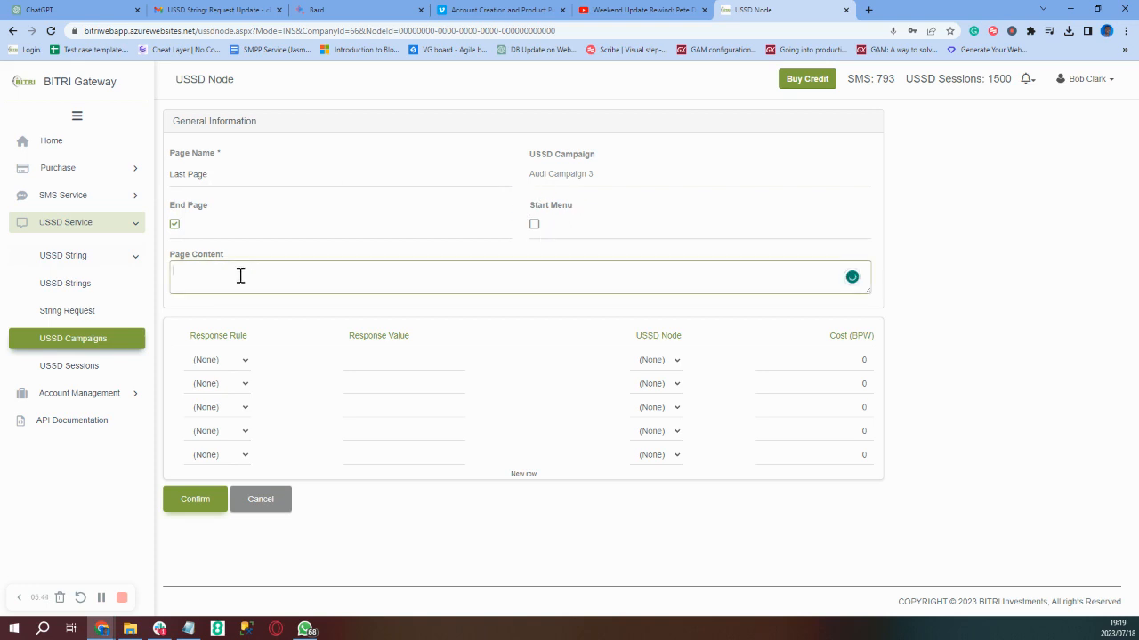
pyautogui.write('Thank you!')
# Save Last Page and start a blank form for another USSD page
pyautogui.click(178, 509)
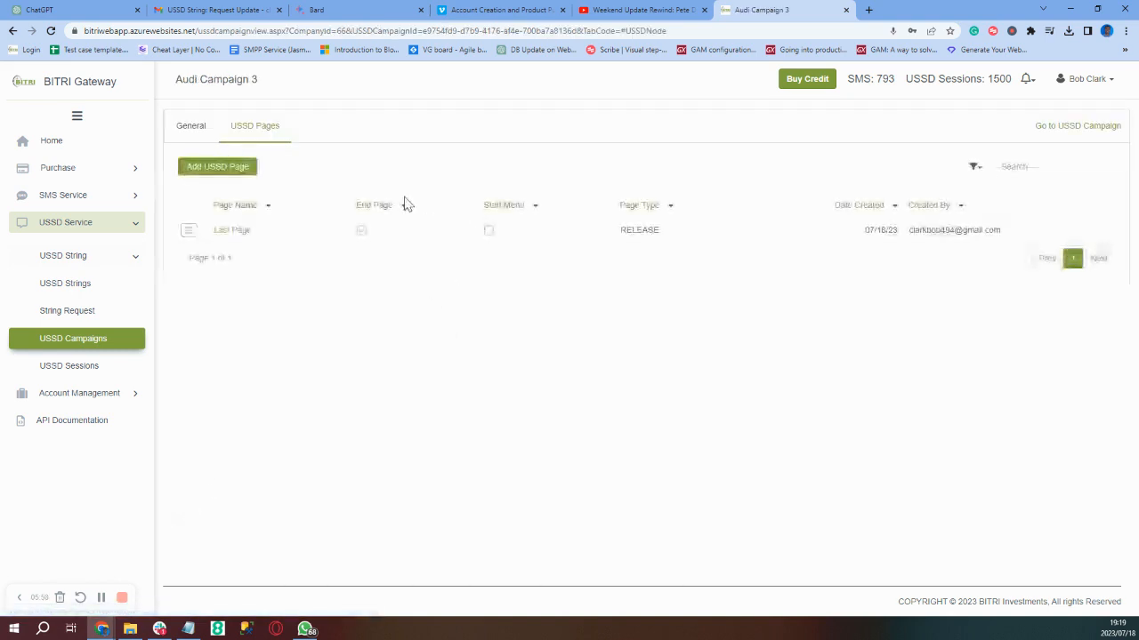
pyautogui.click(219, 176)
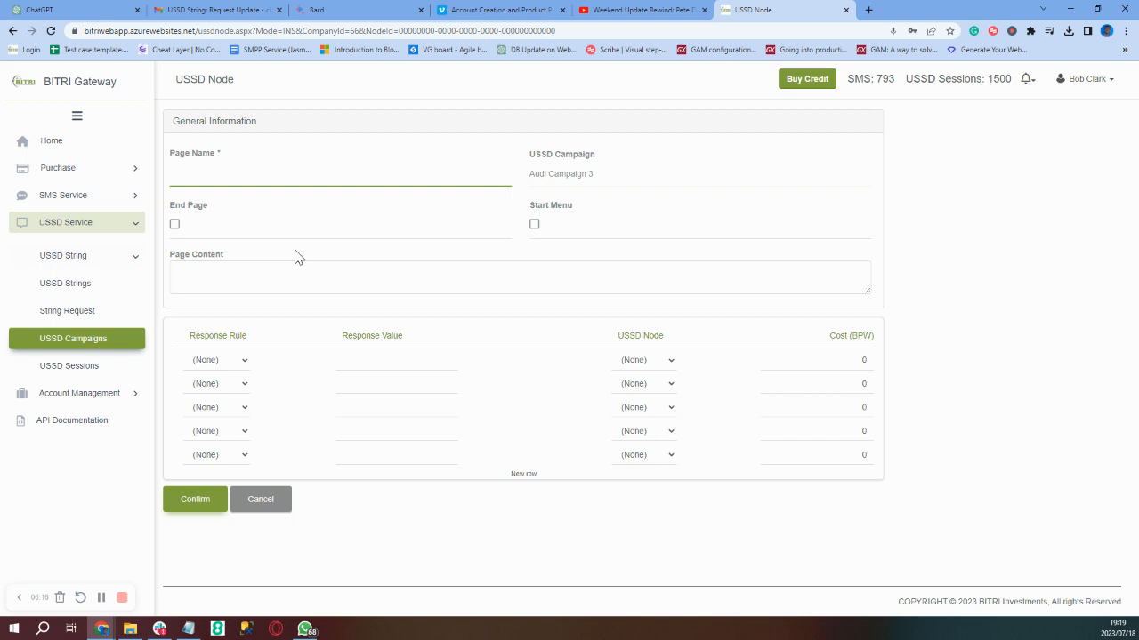
# Name the page 'Model Choice' and enter the question 'What's your favourite Model'
pyautogui.write('Model Choice')
pyautogui.click(189, 272)
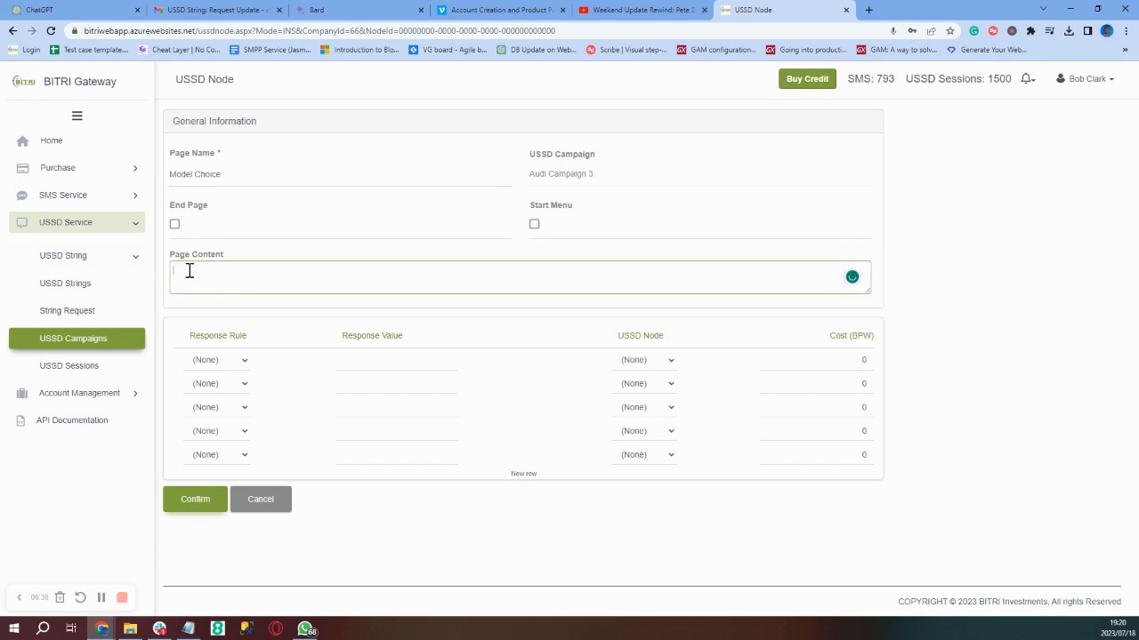
pyautogui.write("What's your favorite Model")
pyautogui.moveTo(233, 271)
pyautogui.click(240, 306)
# List the options 1. RS4, 2. RS3, 3. RS1 and 4. RS2 in the page content
pyautogui.write('. RS4')
pyautogui.press('Return')
pyautogui.write('2')
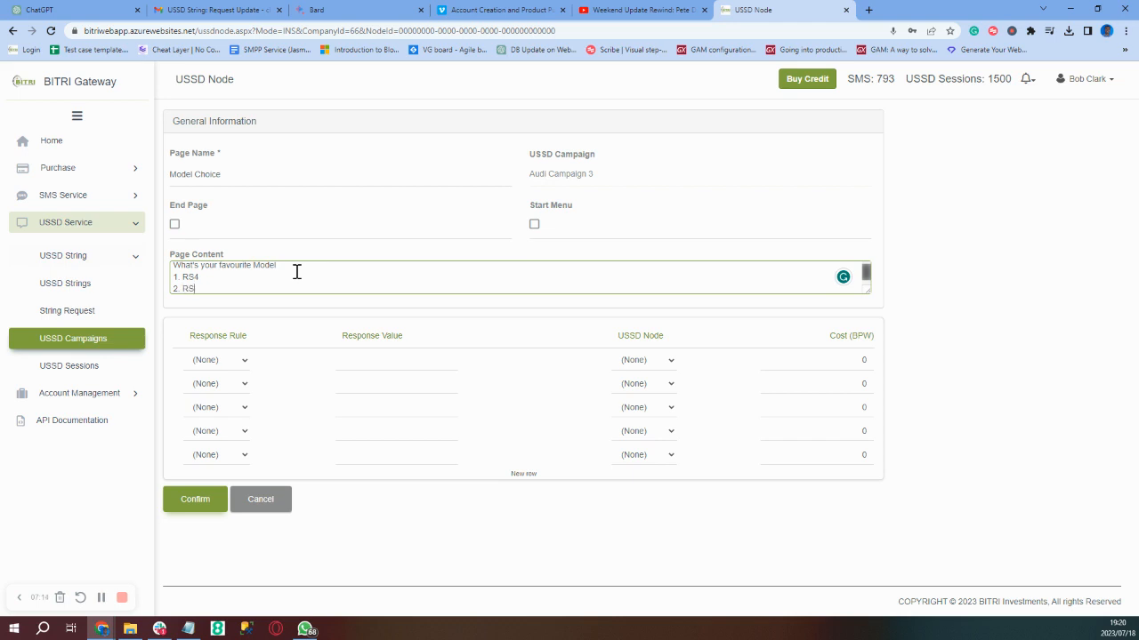
pyautogui.press('Return')
pyautogui.press('Return')
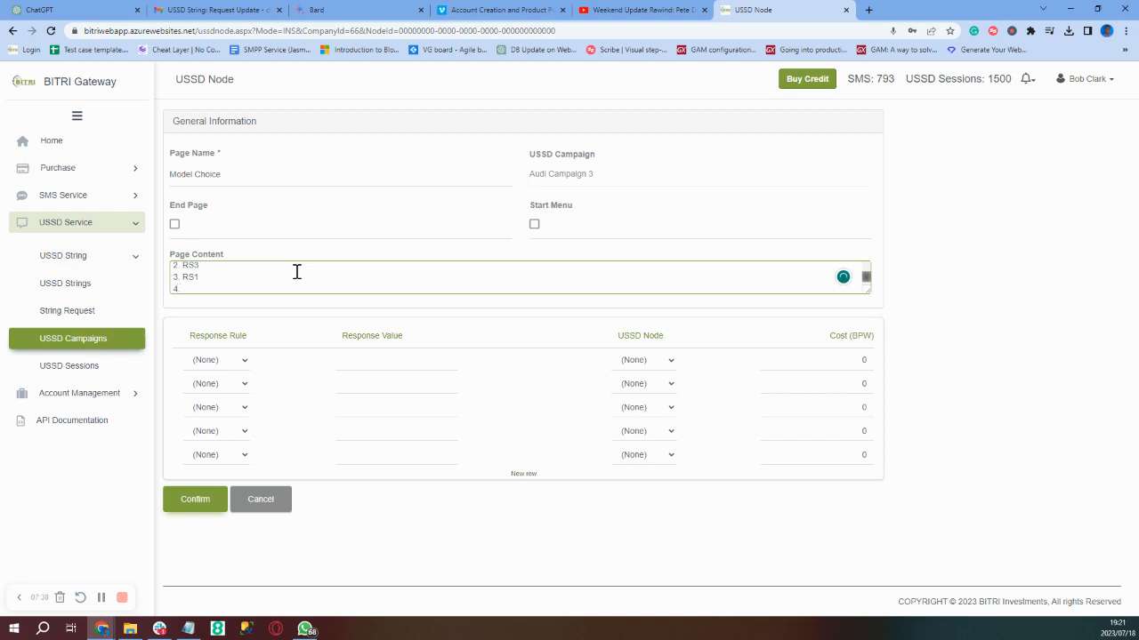
pyautogui.write('4. RS2')
pyautogui.scroll(2, 297, 271)
pyautogui.scroll(-2, 296, 272)
# Make rows one and two Menu Item responses 1 and 2, both leading to Last Page
pyautogui.click(245, 361)
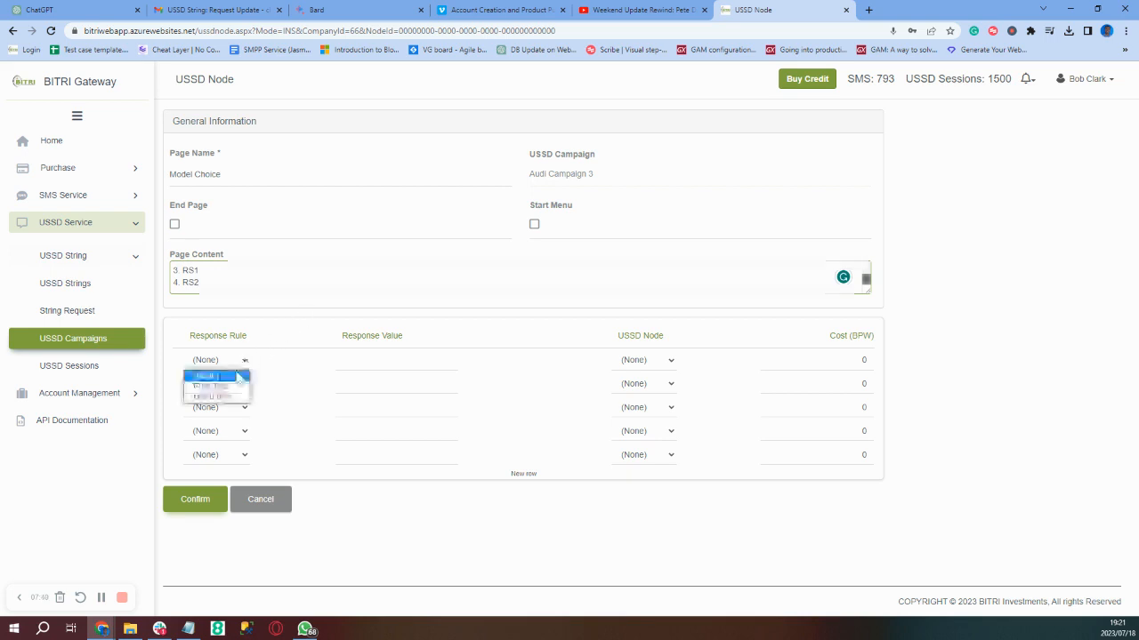
pyautogui.click(225, 401)
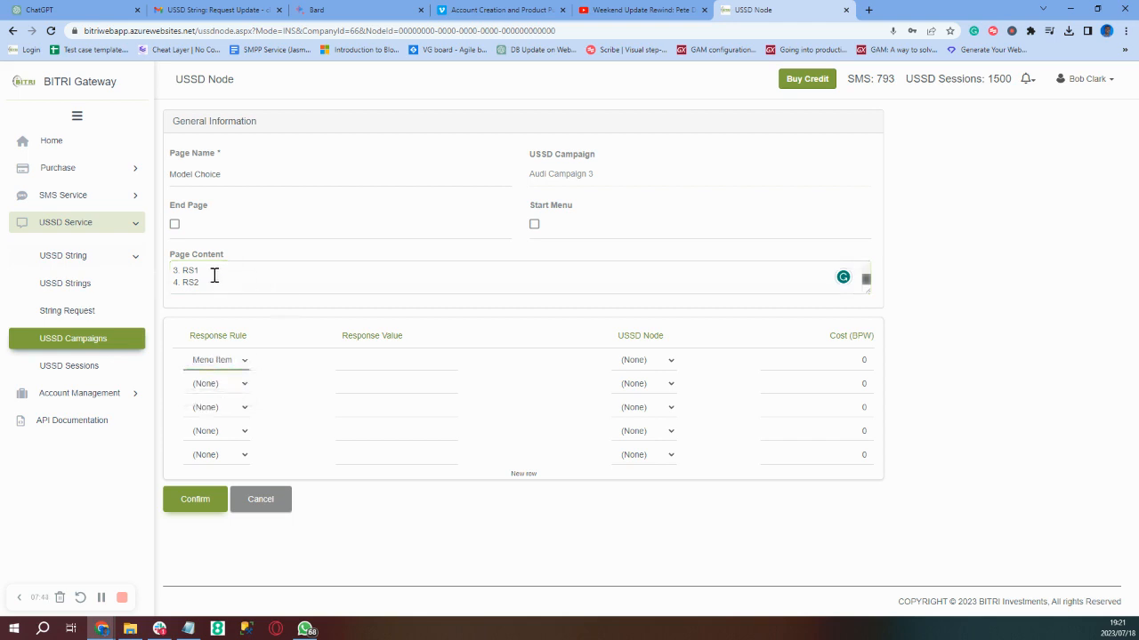
pyautogui.click(397, 361)
pyautogui.write('1')
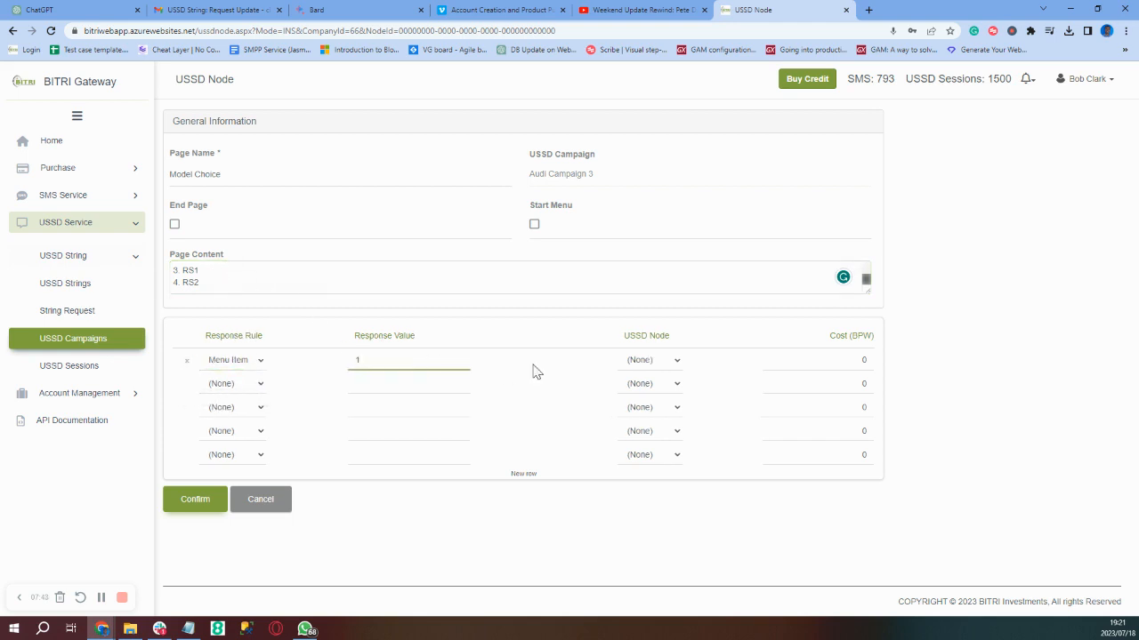
pyautogui.click(665, 361)
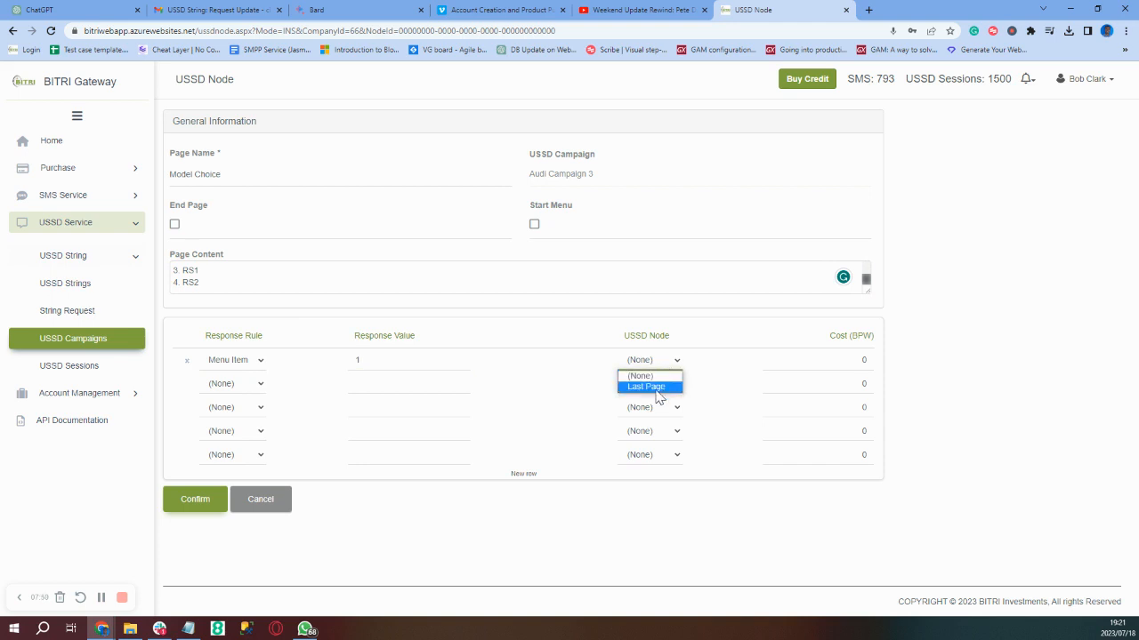
pyautogui.click(656, 388)
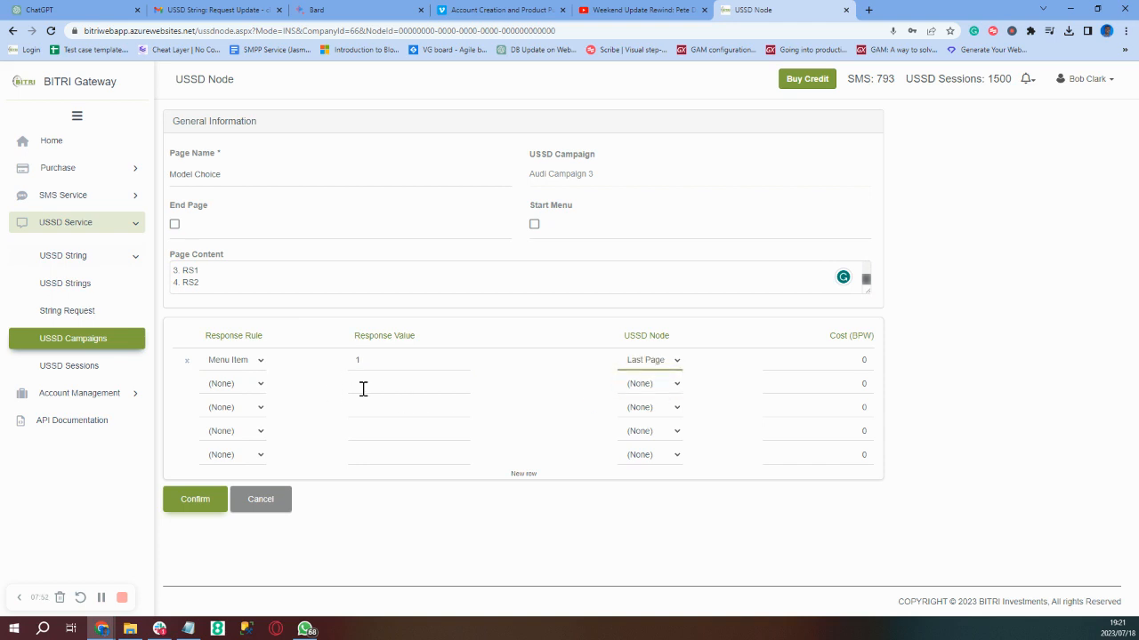
pyautogui.click(261, 386)
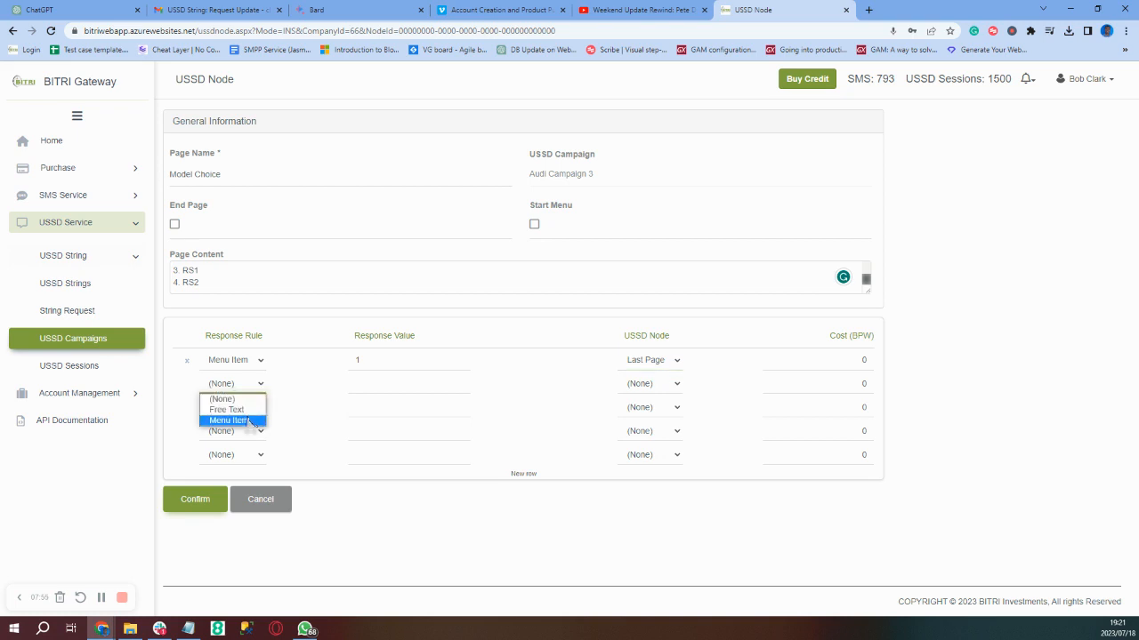
pyautogui.click(251, 422)
pyautogui.click(386, 384)
pyautogui.write('2')
pyautogui.click(673, 389)
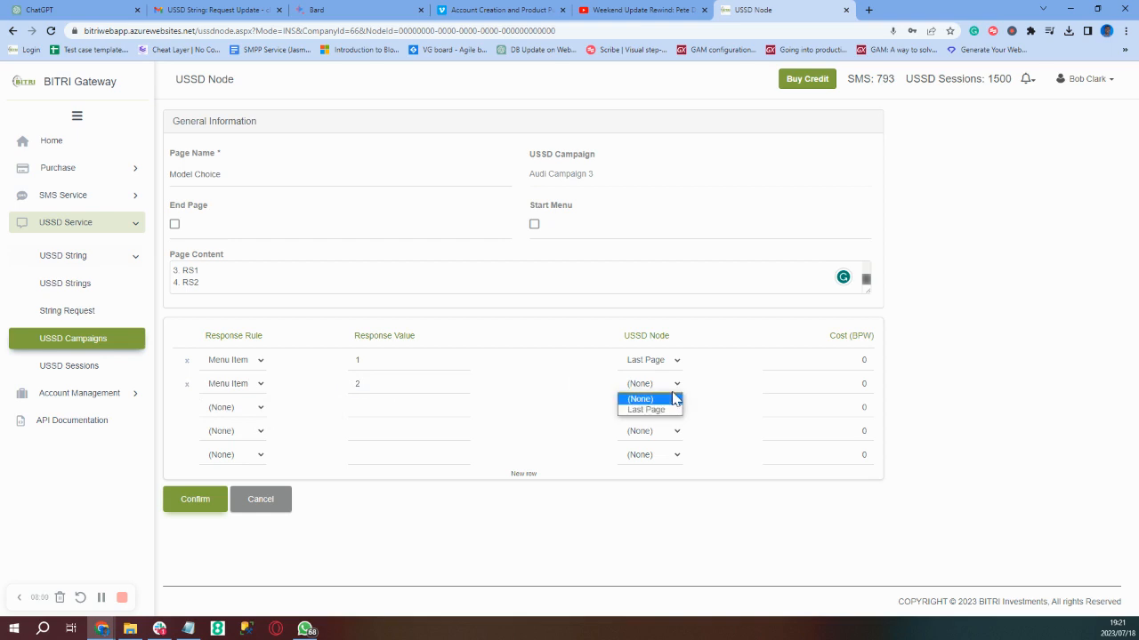
pyautogui.click(647, 410)
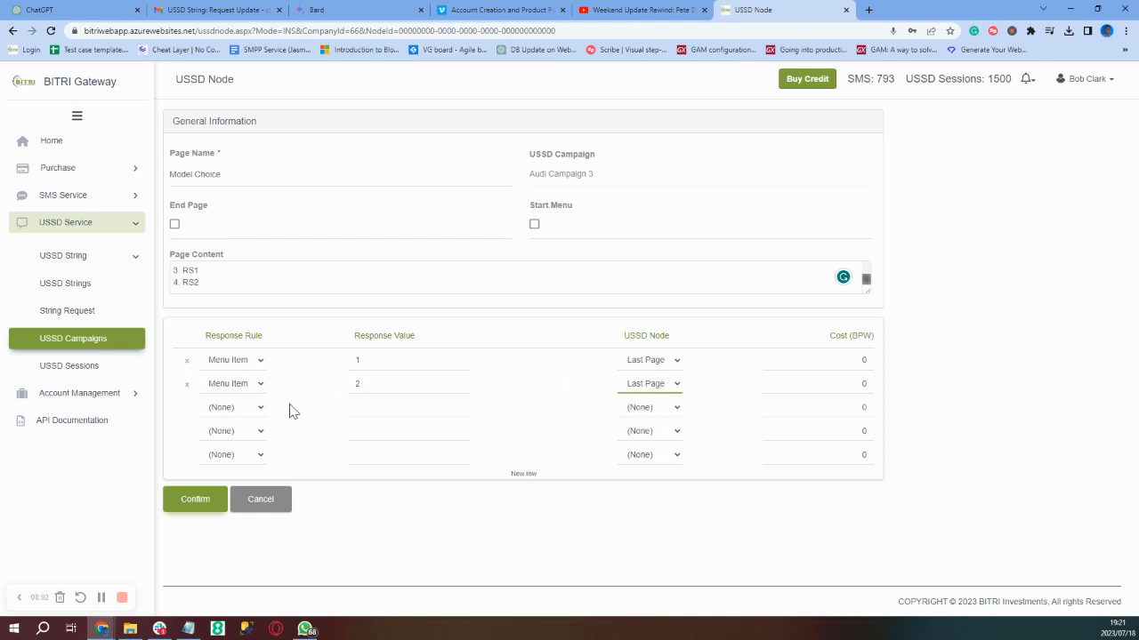
# Route Menu Item responses 3 and 4 to Last Page and mark Model Choice as start menu
pyautogui.click(257, 411)
pyautogui.click(238, 444)
pyautogui.click(366, 415)
pyautogui.write('3')
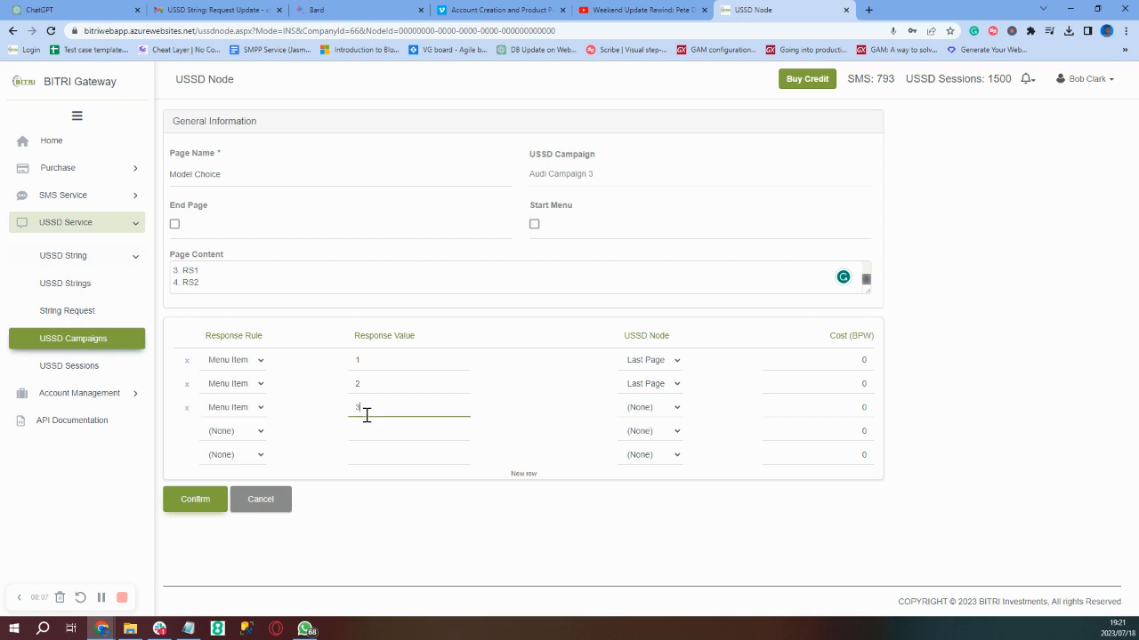
pyautogui.click(660, 409)
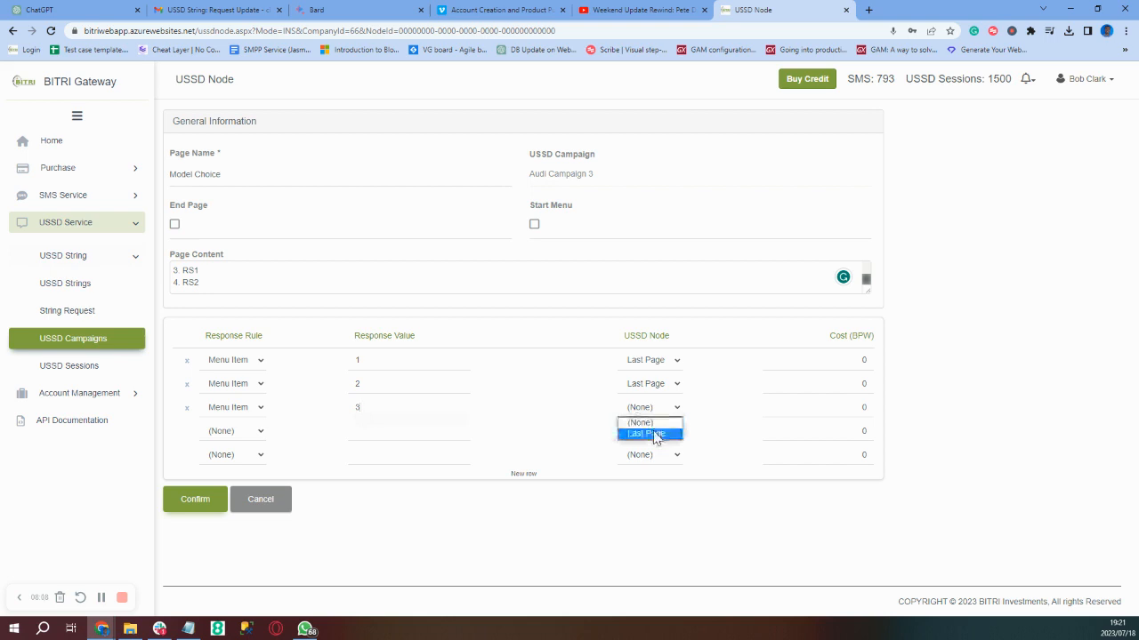
pyautogui.click(654, 434)
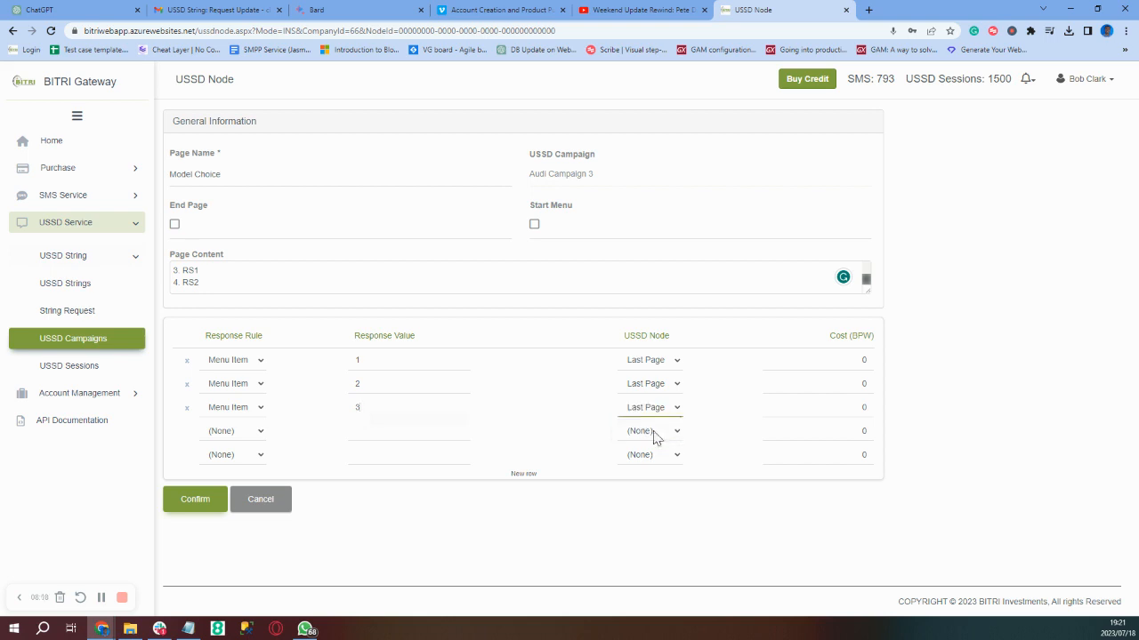
pyautogui.click(251, 433)
pyautogui.click(247, 468)
pyautogui.click(358, 428)
pyautogui.write('4')
pyautogui.click(678, 432)
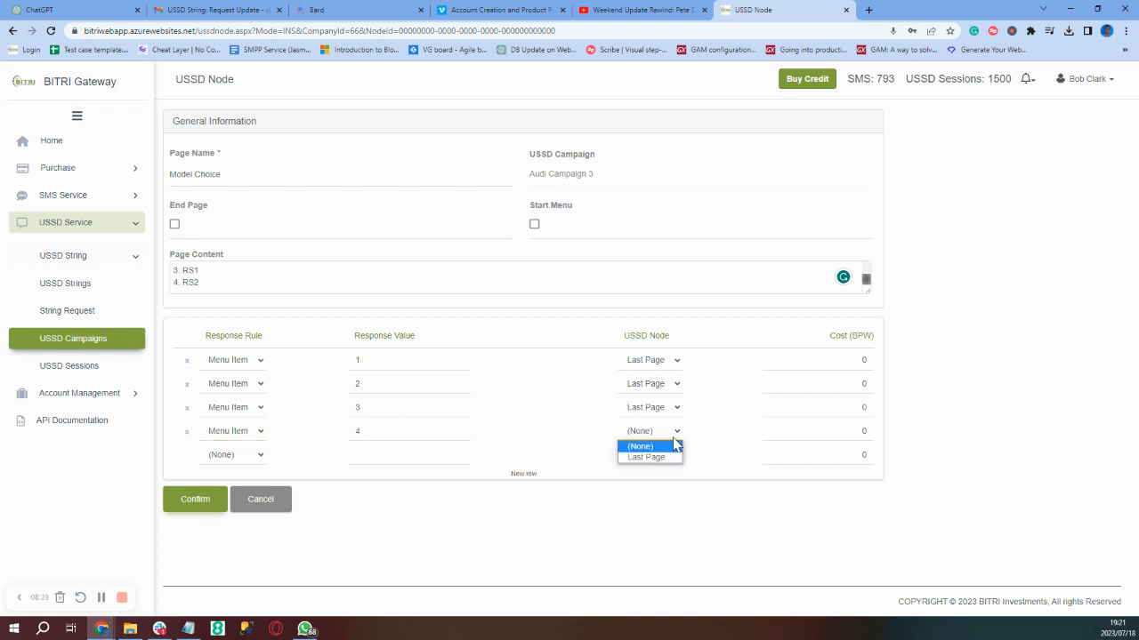
pyautogui.click(668, 459)
pyautogui.scroll(2, 314, 281)
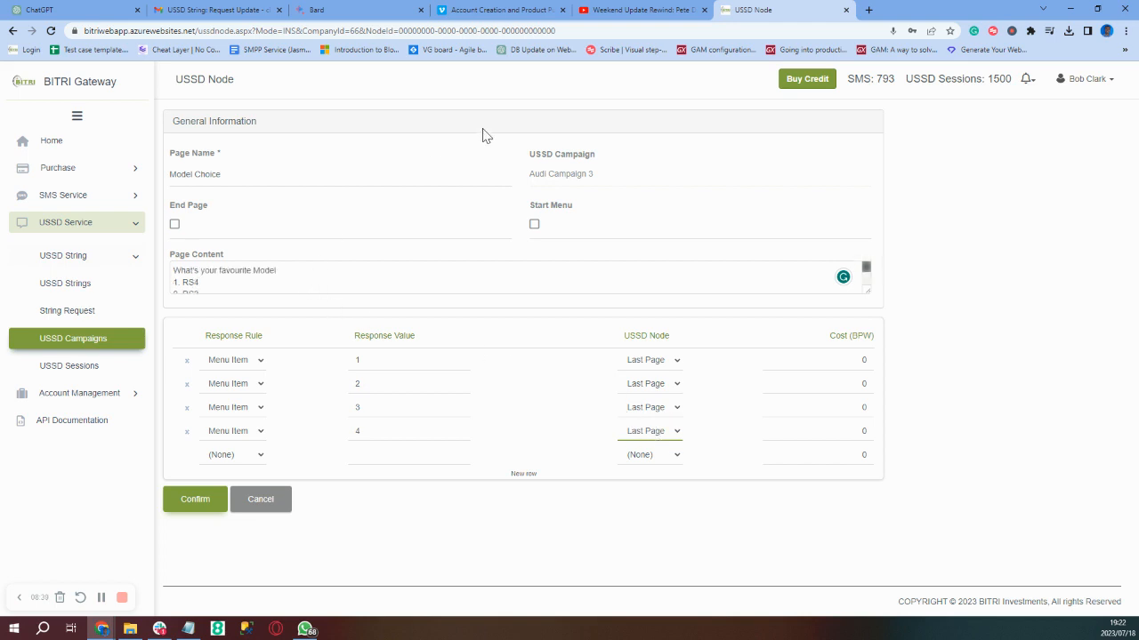
pyautogui.click(534, 226)
# Save the Model Choice page and check Audi Campaign 3's details: Draft, start menu Model Choice, two pages
pyautogui.click(207, 503)
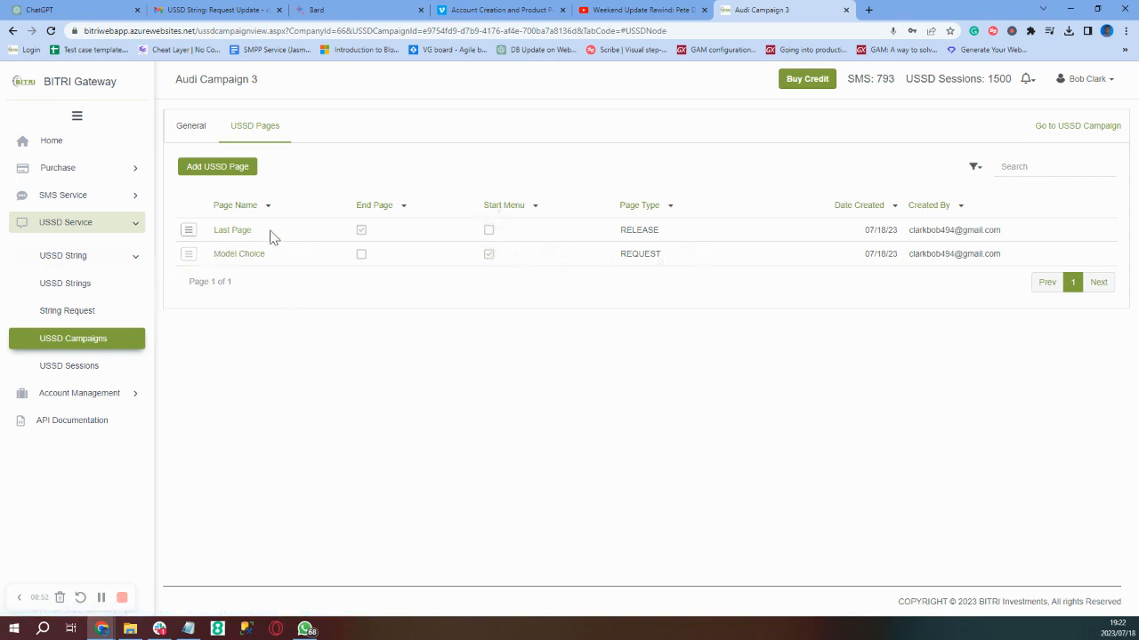
pyautogui.click(188, 127)
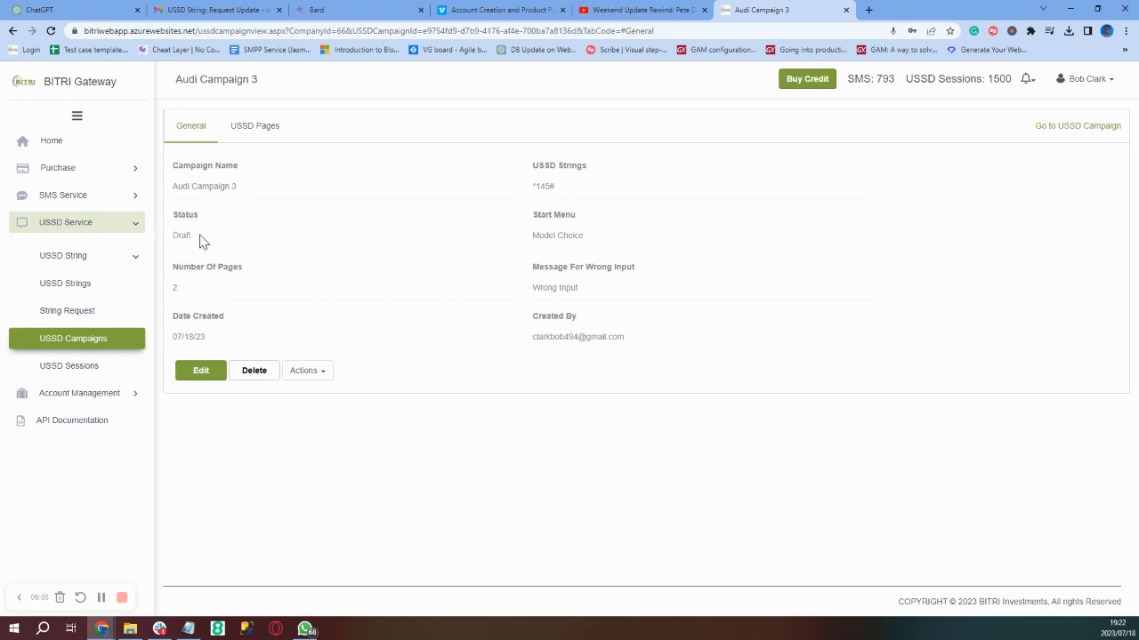
# Remove Audi Campaign 3's start menu from its Actions list, then return to its USSD Pages list
pyautogui.rightClick(327, 379)
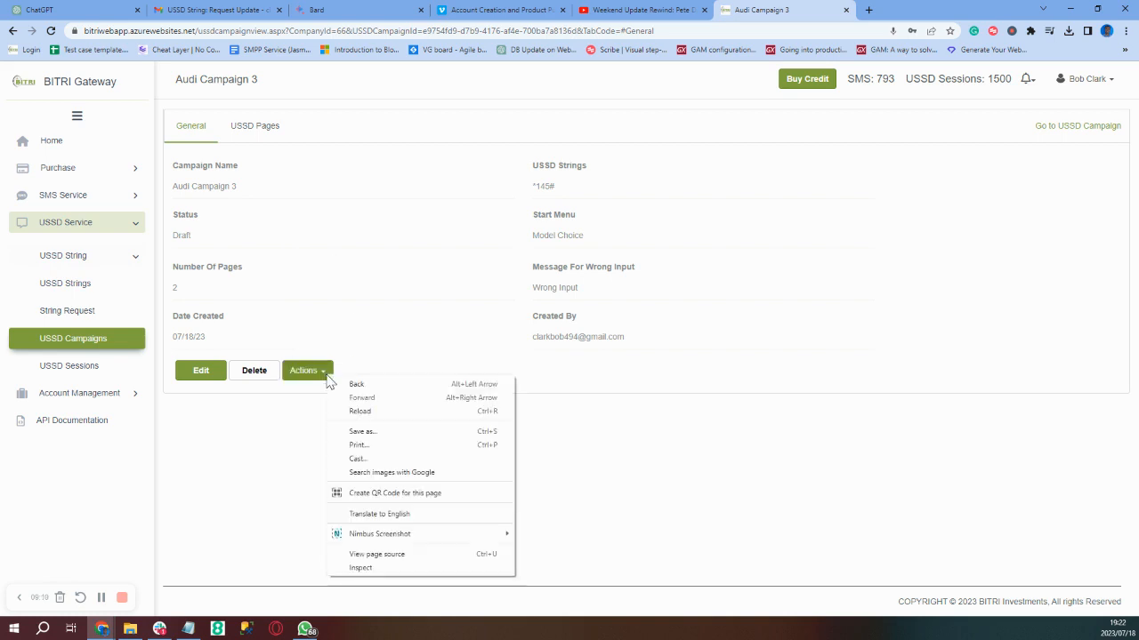
pyautogui.click(328, 378)
pyautogui.click(327, 378)
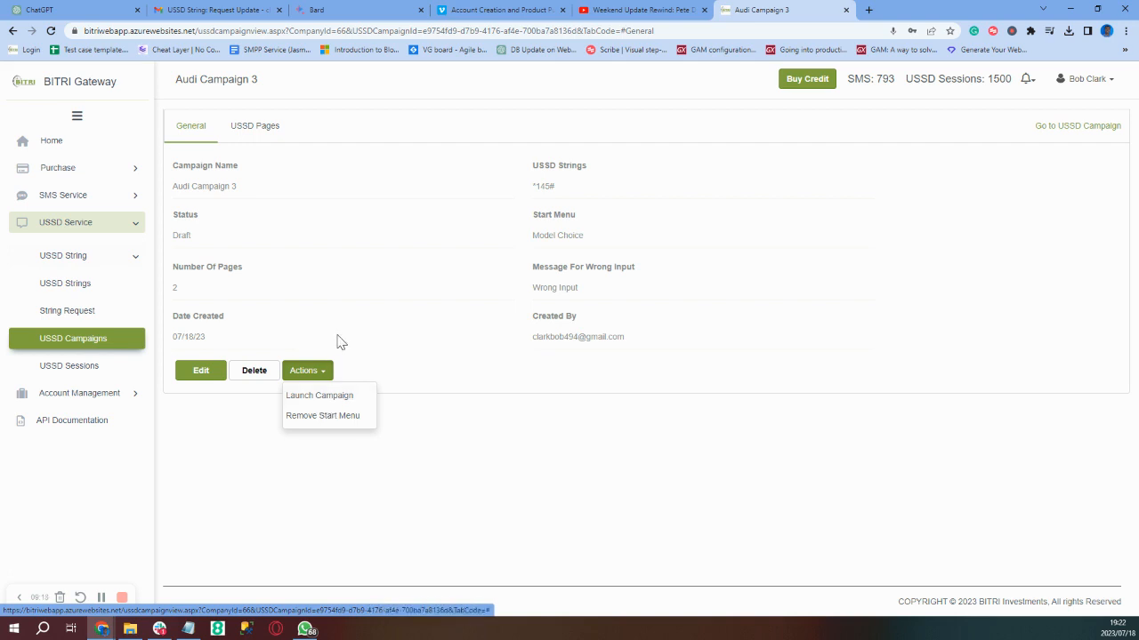
pyautogui.click(319, 416)
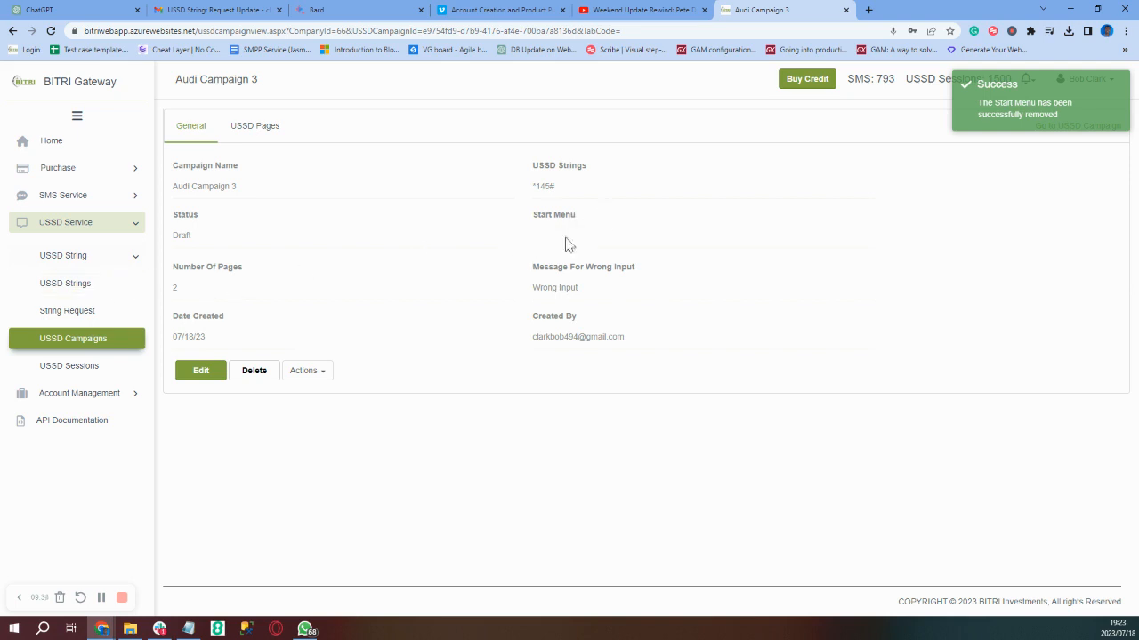
pyautogui.click(267, 144)
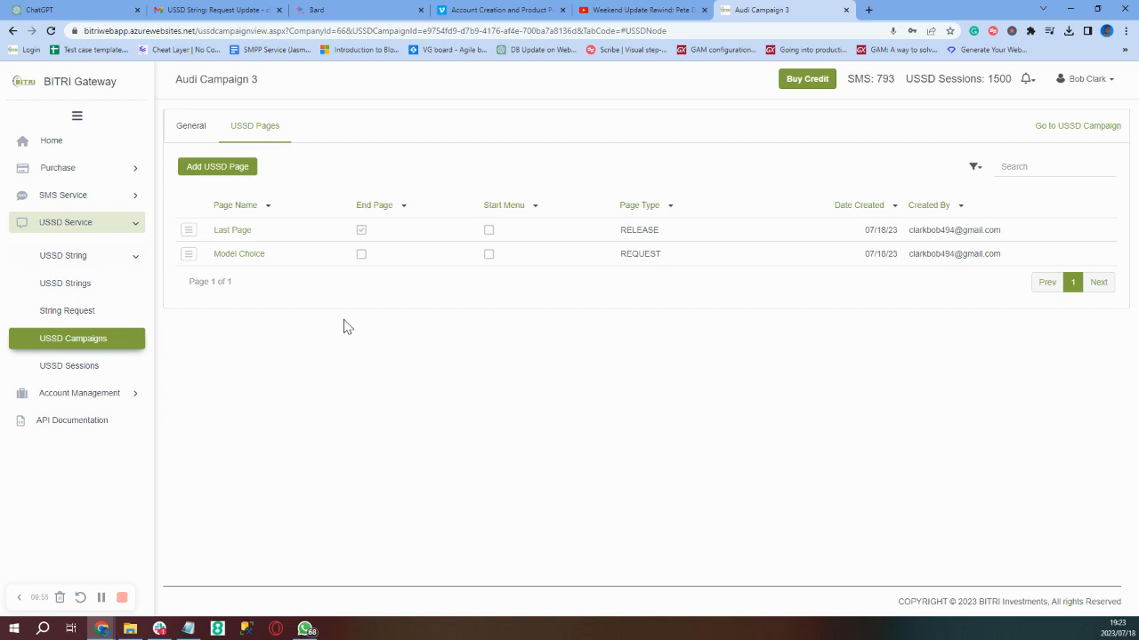
# Edit the Model Choice page to tick Start Menu and save it
pyautogui.click(233, 258)
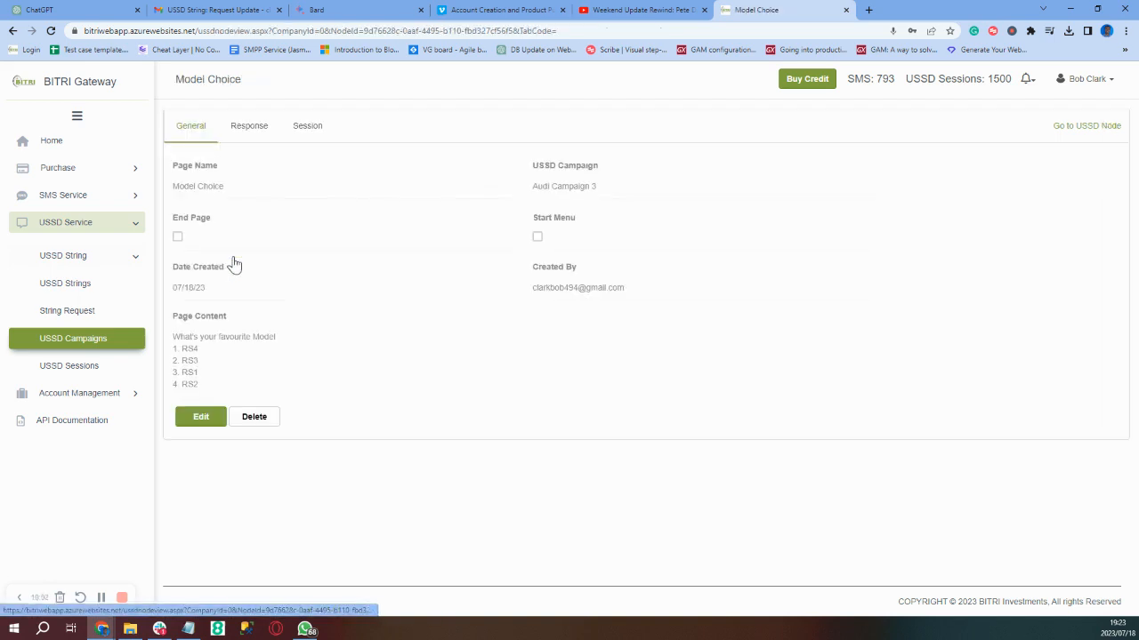
pyautogui.click(203, 418)
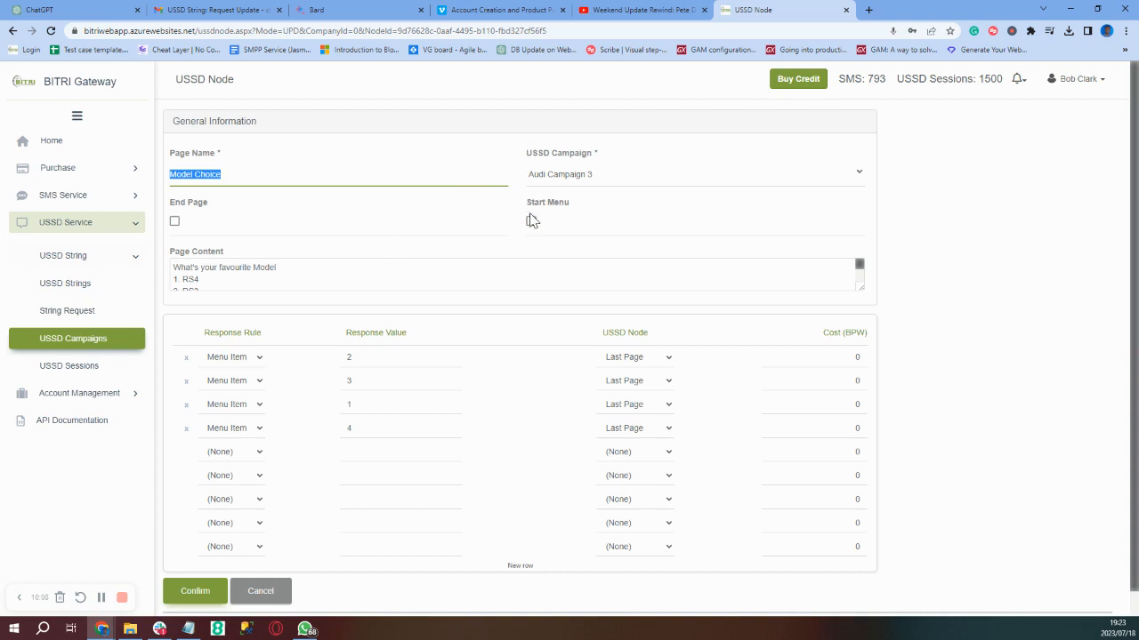
pyautogui.click(531, 221)
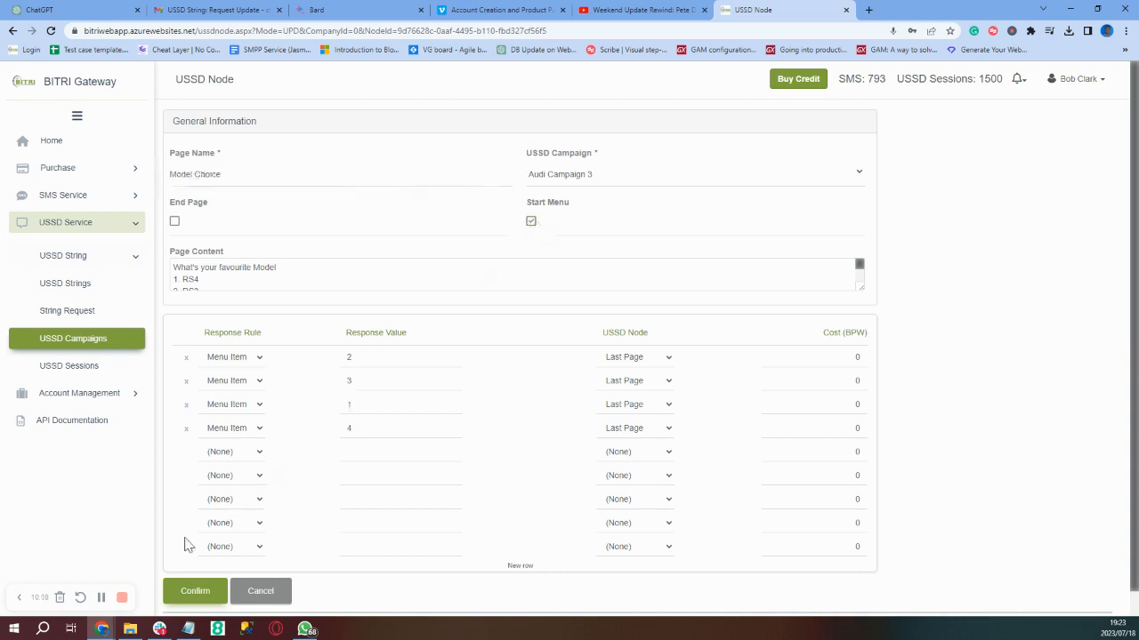
pyautogui.click(194, 591)
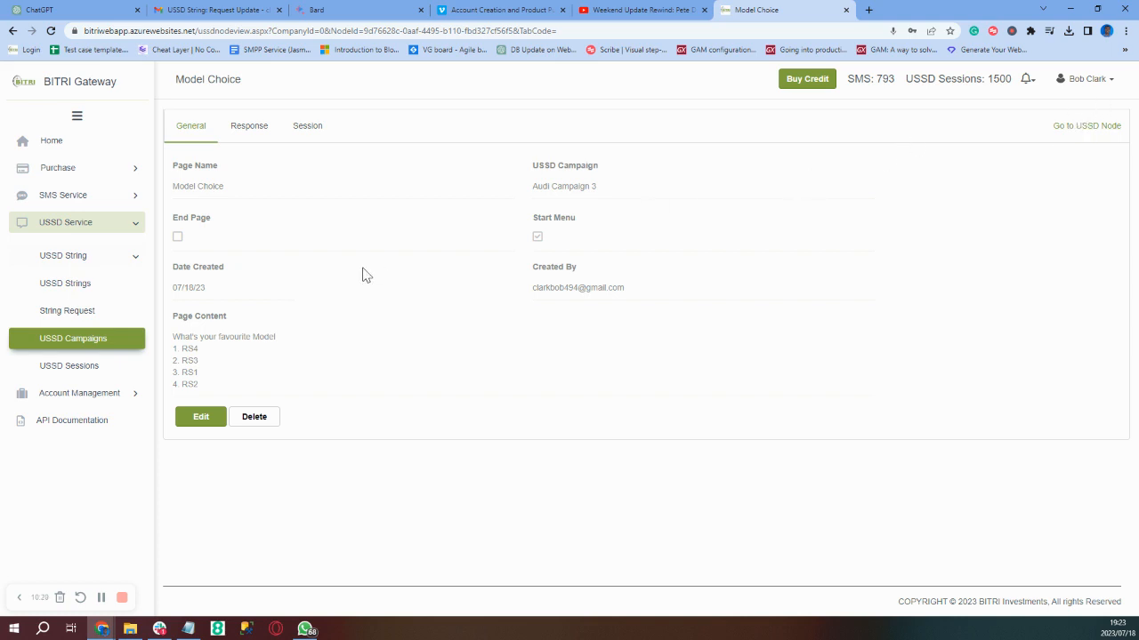
# Launch Audi Campaign 3 from its Actions list and dismiss the launch success message
pyautogui.click(58, 344)
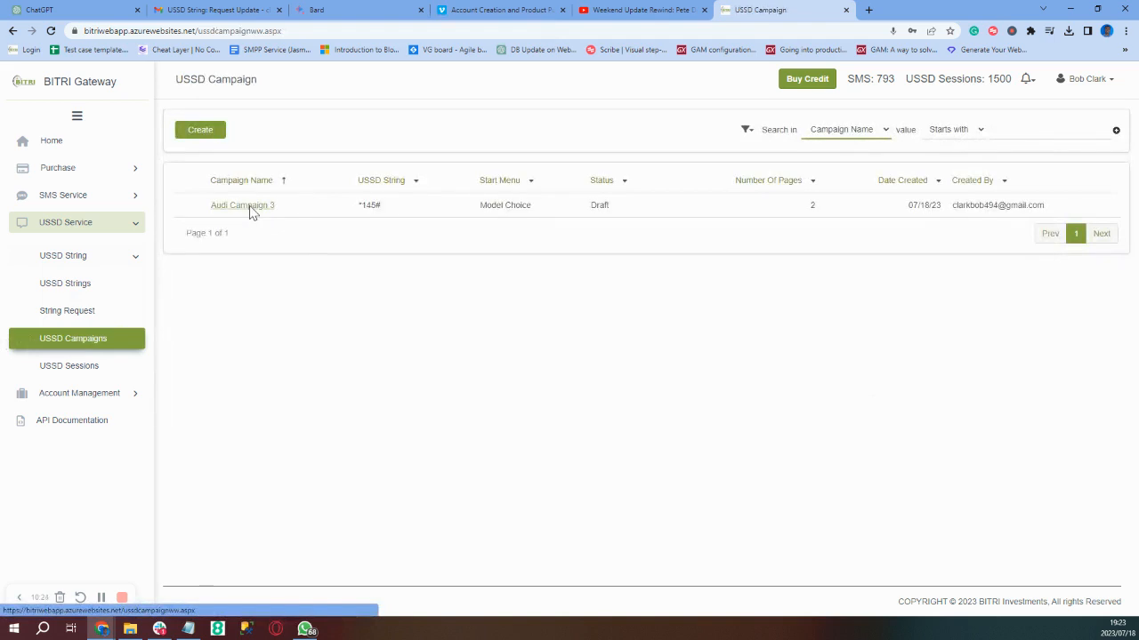
pyautogui.click(250, 212)
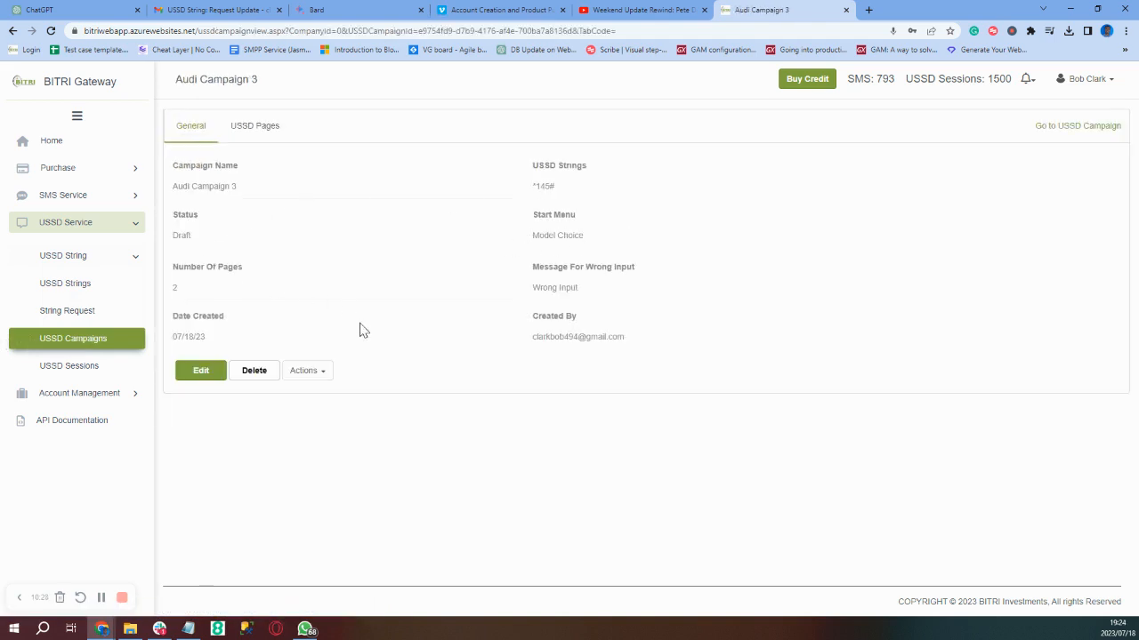
pyautogui.click(319, 380)
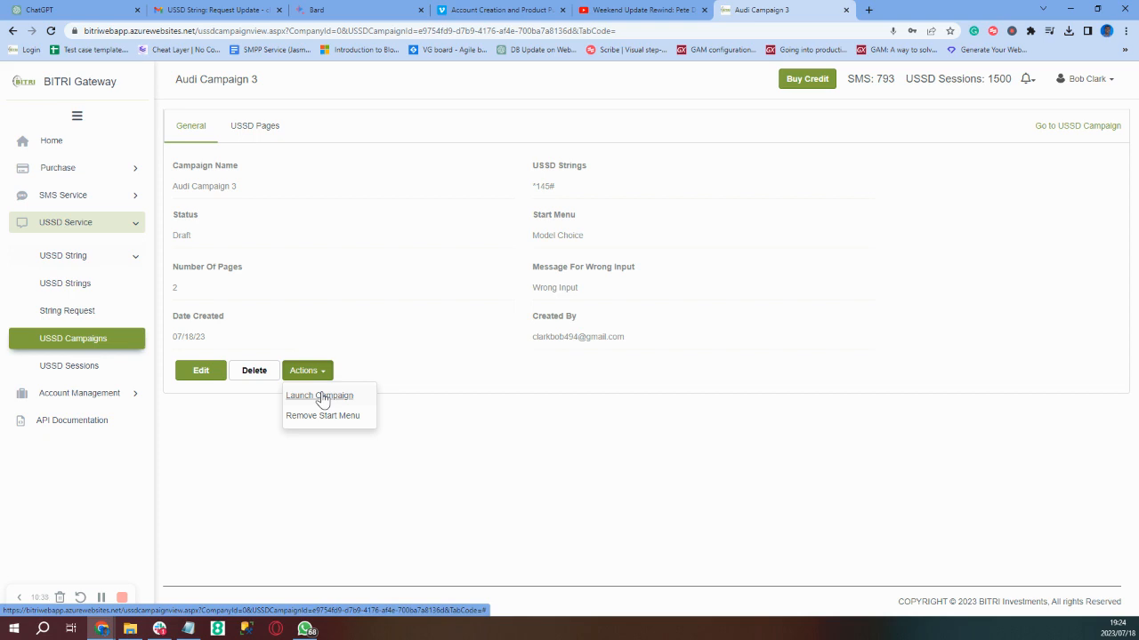
pyautogui.click(320, 398)
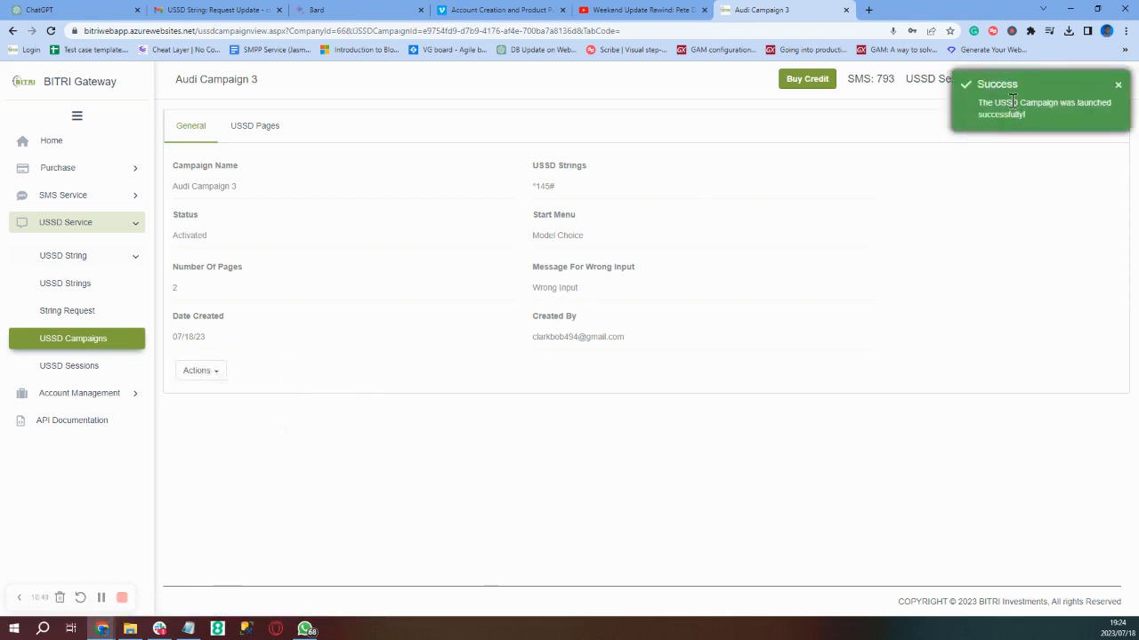
pyautogui.click(215, 374)
pyautogui.click(215, 376)
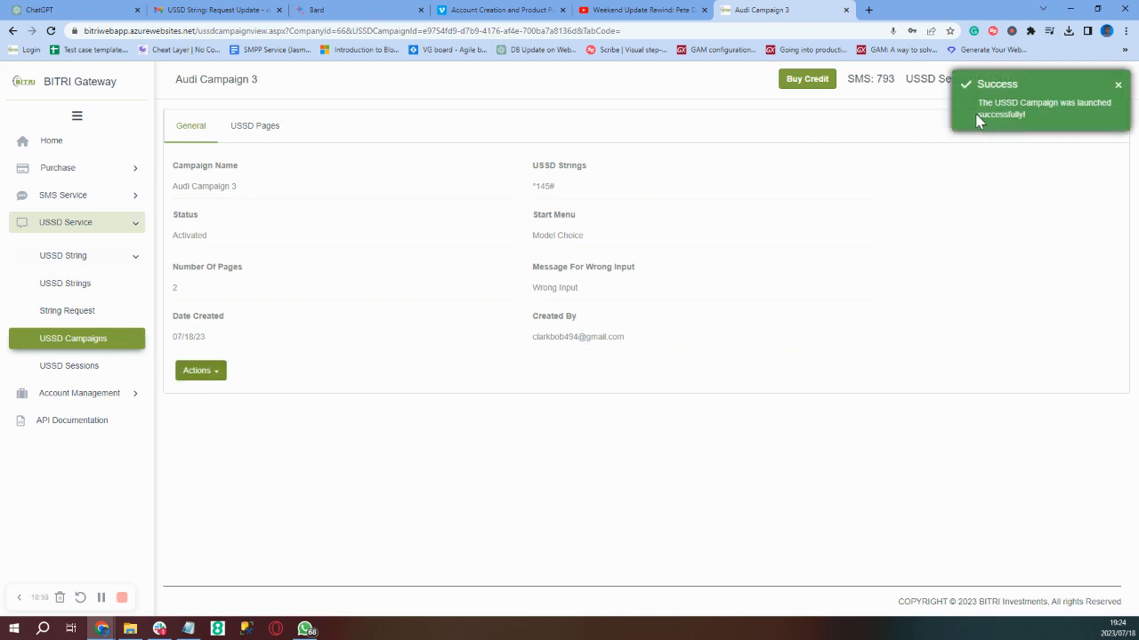
pyautogui.click(1118, 87)
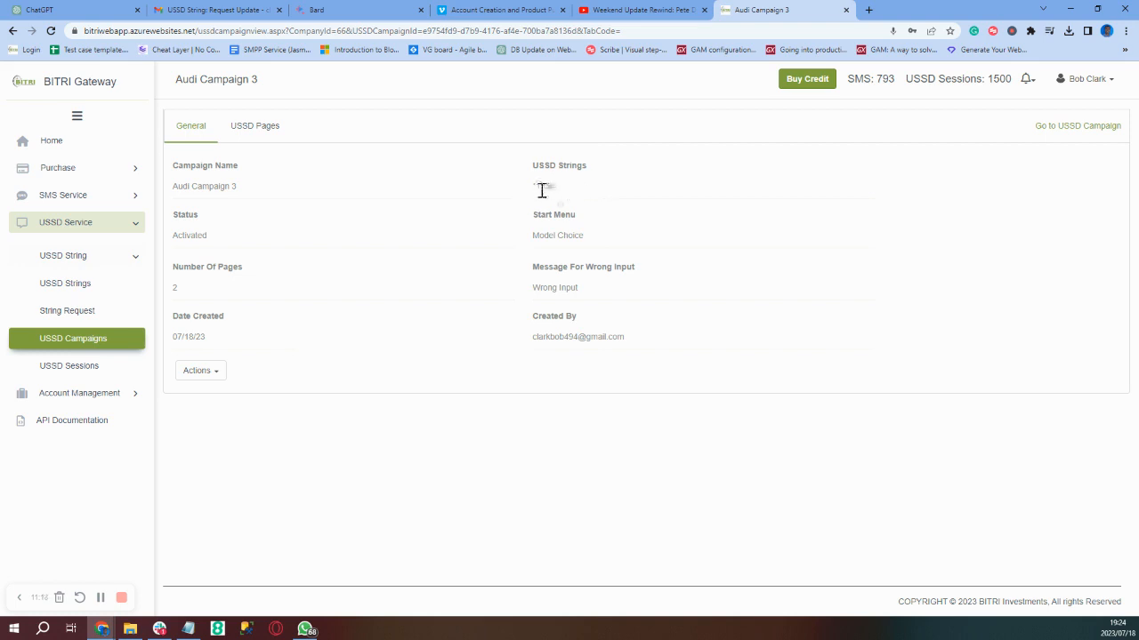
# View the USSD Sessions page, which lists no records, and collapse the USSD Service menu
pyautogui.click(70, 366)
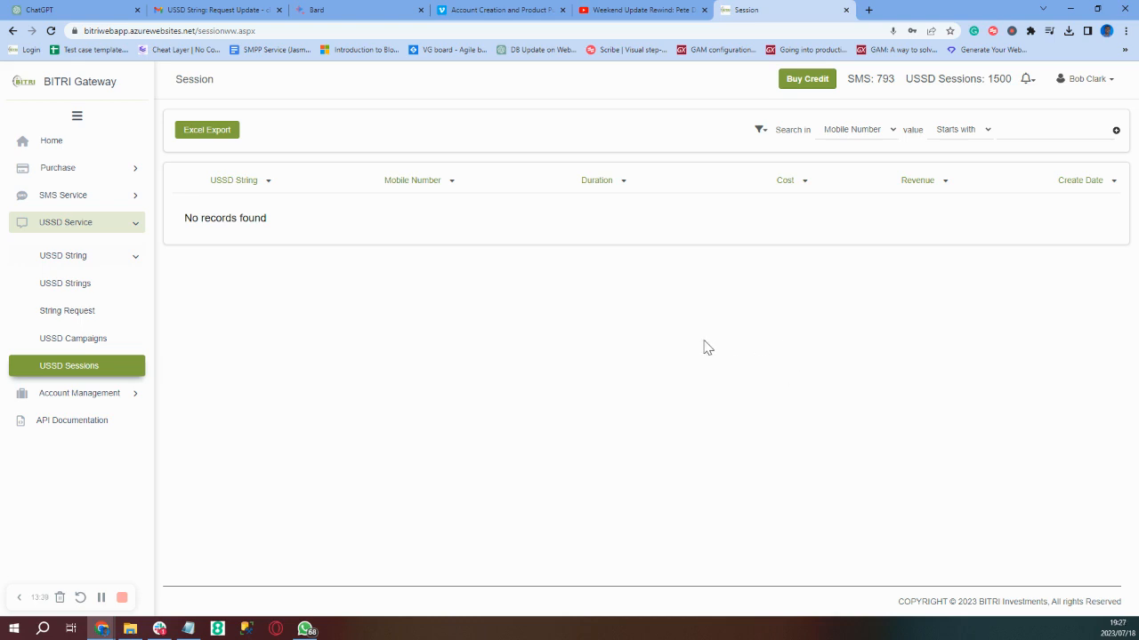
pyautogui.click(136, 230)
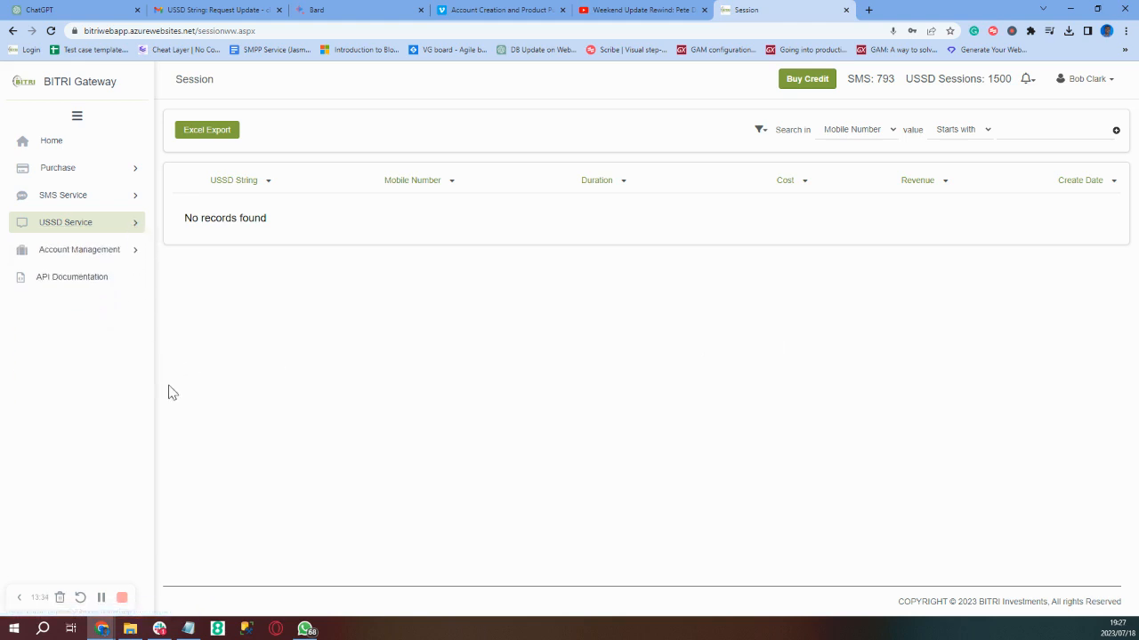